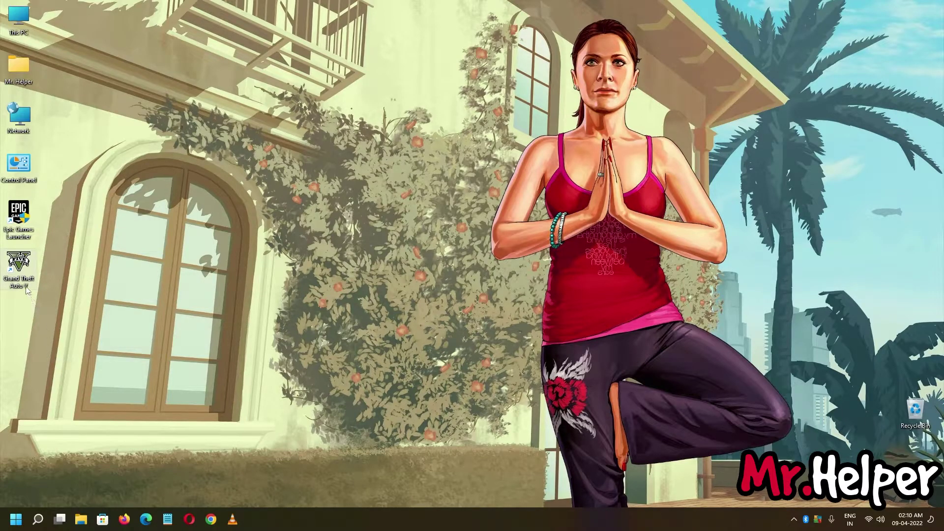
Browse to the GTAV game folder in Program Files\Epic Games on the Mr.Helper (W:) drive.
{"action": "double_click", "coordinate": [28, 18]}
{"action": "double_click", "coordinate": [808, 193]}
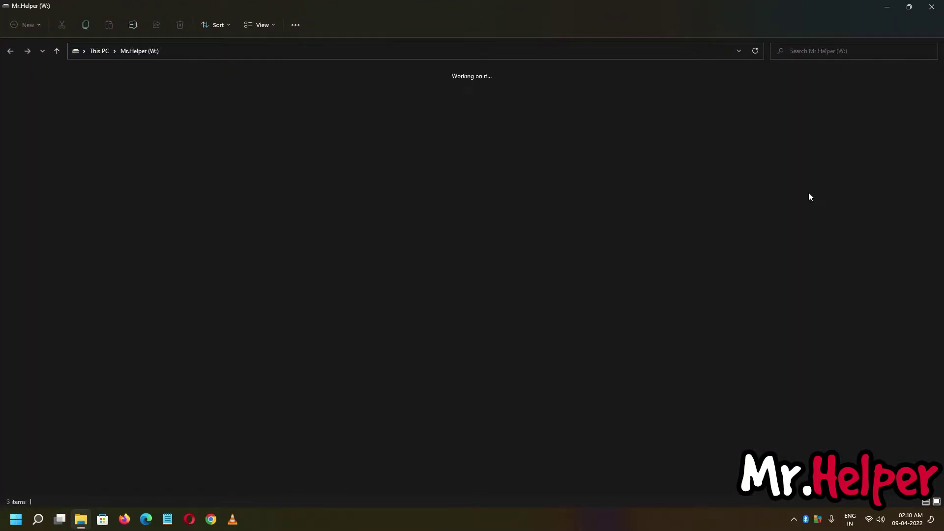
{"action": "double_click", "coordinate": [189, 173]}
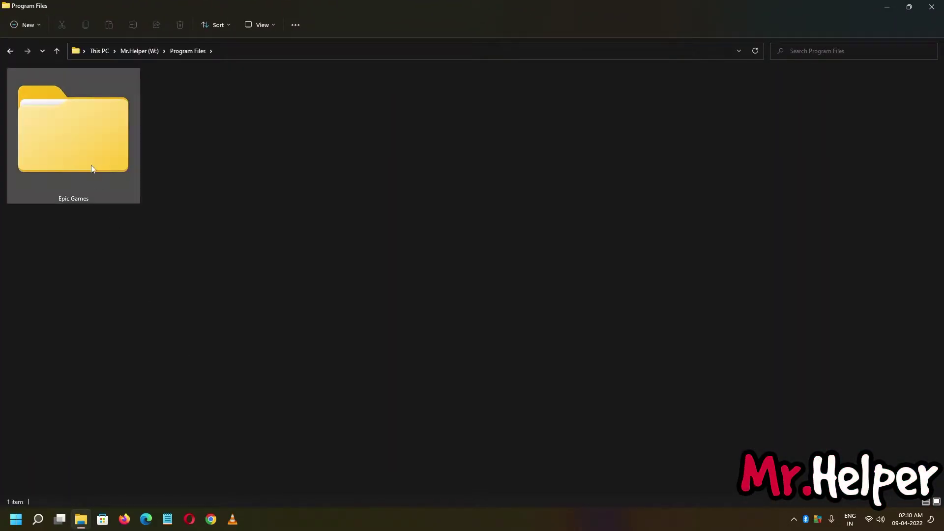
{"action": "double_click", "coordinate": [91, 169]}
{"action": "left_click", "coordinate": [98, 169]}
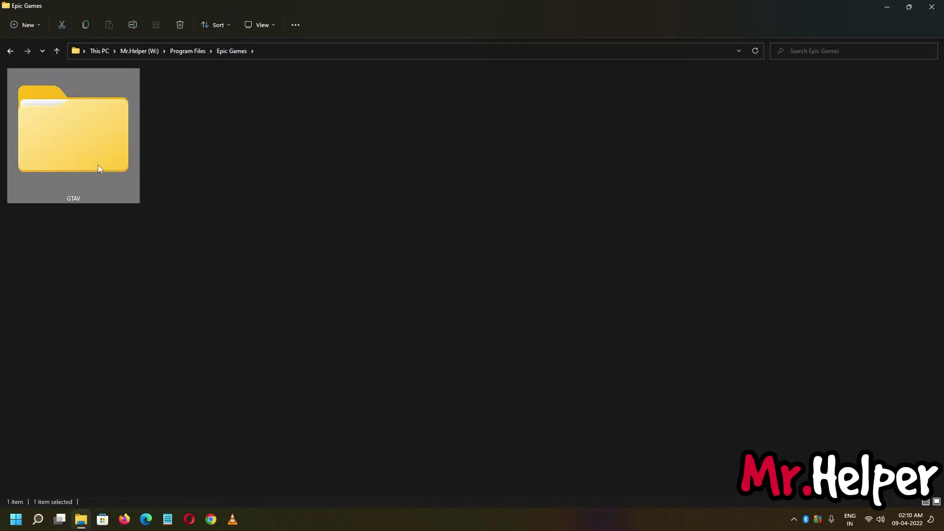
{"action": "double_click", "coordinate": [98, 165]}
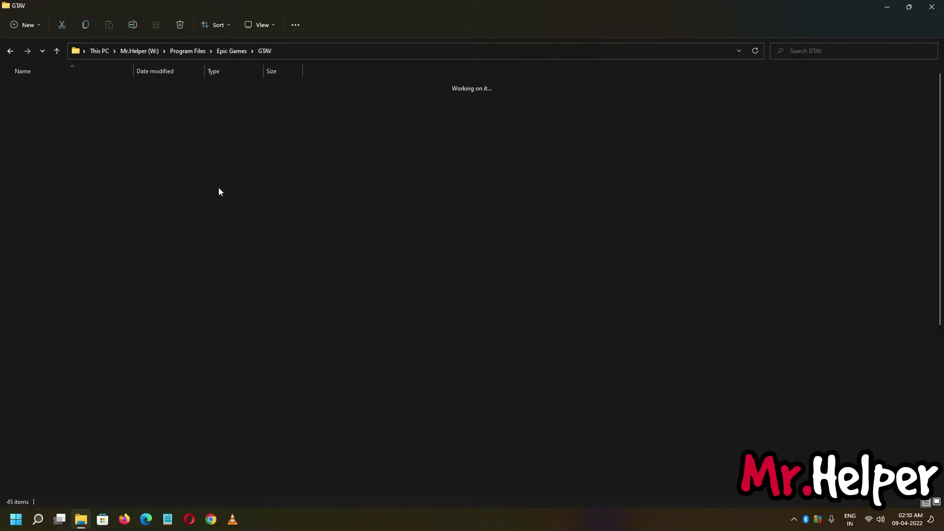
{"action": "left_click", "coordinate": [232, 51]}
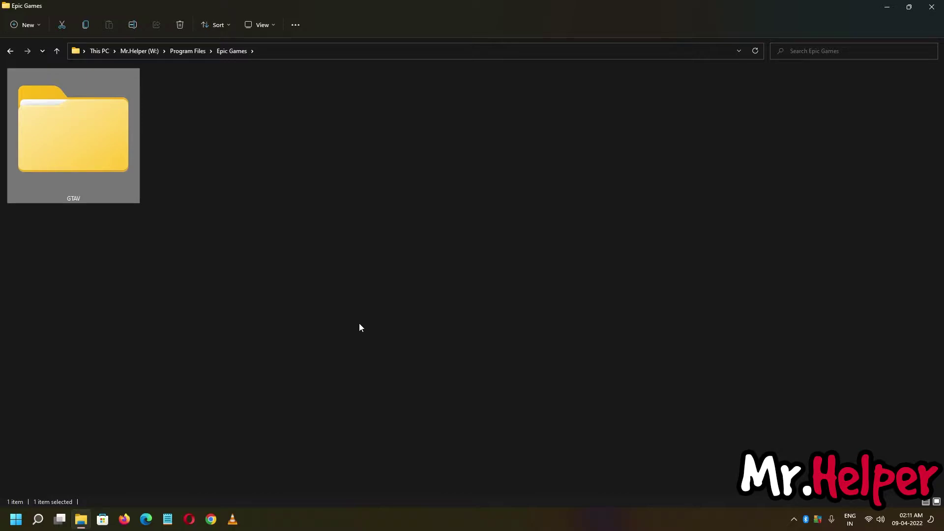
Copy the entire GTAV folder from W:\Program Files\Epic Games.
{"action": "right_click", "coordinate": [93, 141]}
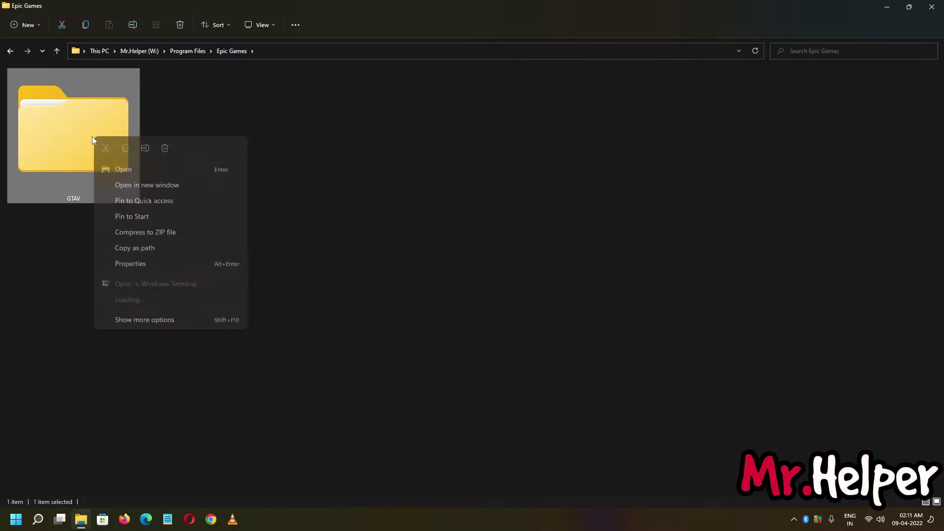
{"action": "left_click", "coordinate": [57, 300]}
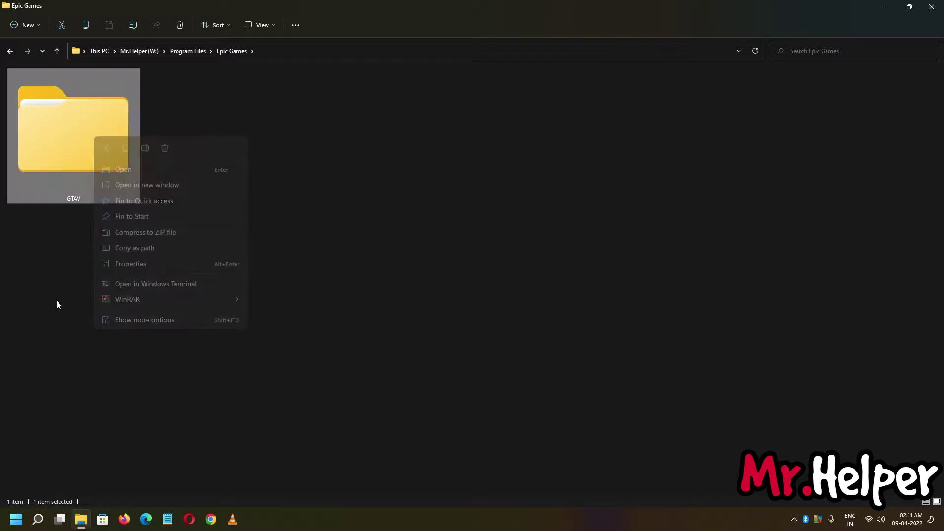
{"action": "double_click", "coordinate": [77, 167]}
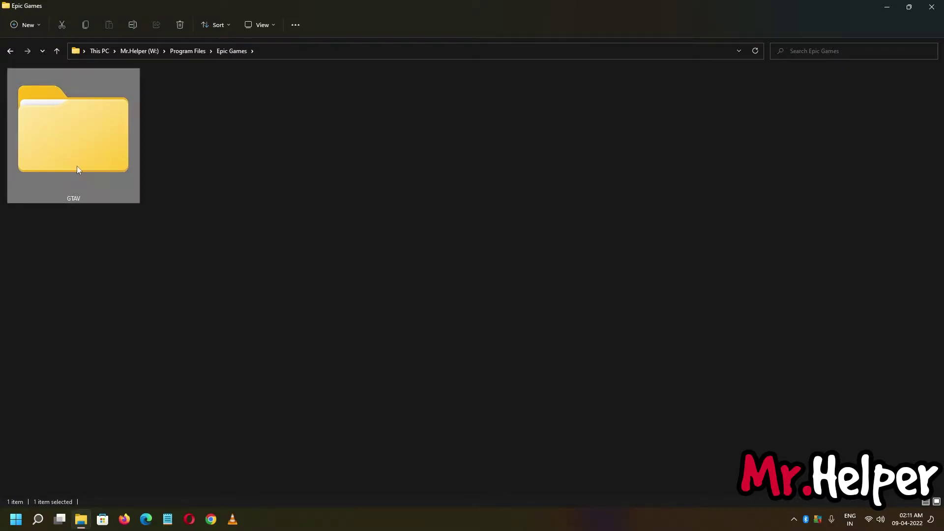
{"action": "left_click_drag", "start_coordinate": [514, 88], "coordinate": [7, 494]}
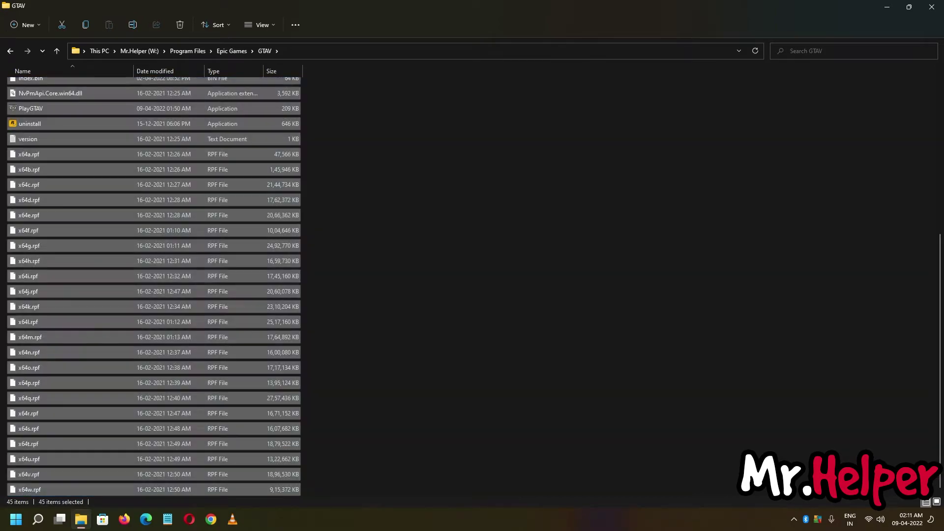
{"action": "left_click", "coordinate": [222, 53]}
{"action": "right_click", "coordinate": [108, 137]}
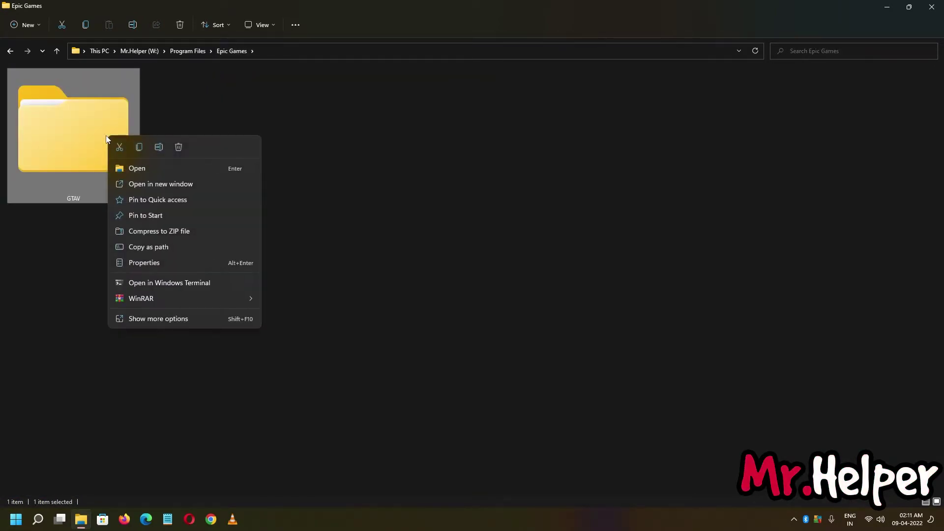
{"action": "left_click", "coordinate": [153, 319]}
{"action": "left_click", "coordinate": [199, 260]}
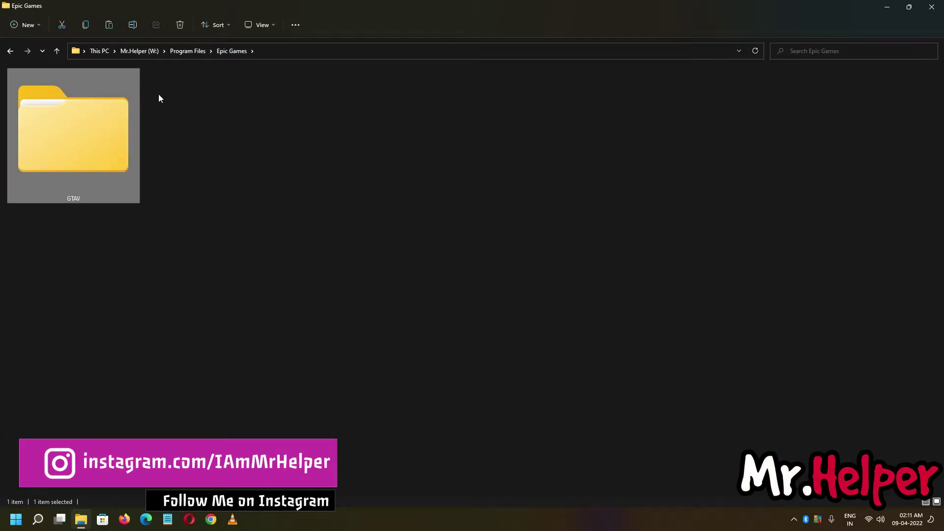
Create a folder named BACKUP in the root of the W: drive and paste the copied GTAV folder into it.
{"action": "left_click", "coordinate": [141, 52]}
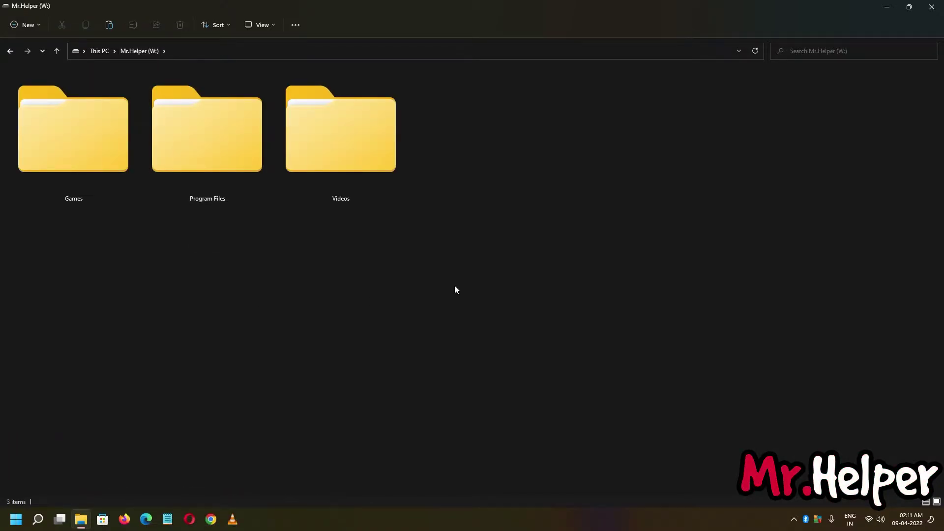
{"action": "right_click", "coordinate": [455, 286]}
{"action": "left_click", "coordinate": [485, 442]}
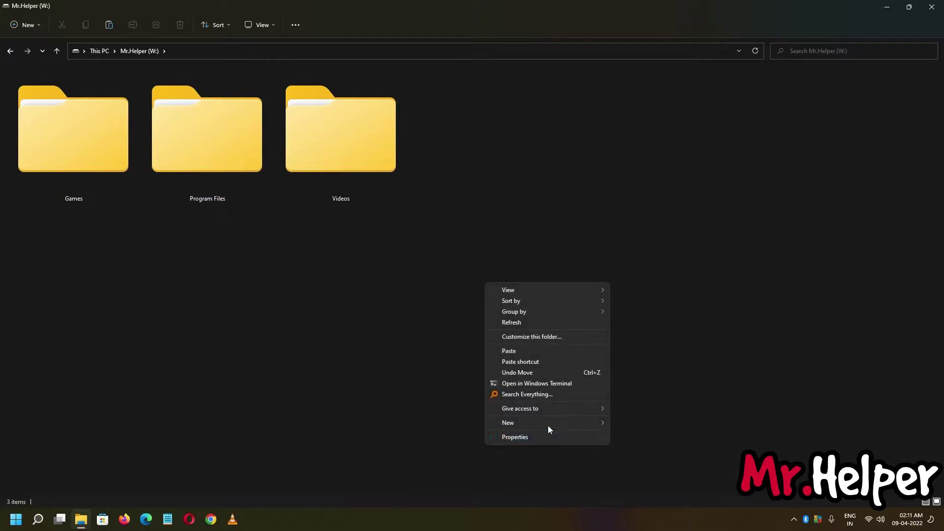
{"action": "mouse_move", "coordinate": [556, 423]}
{"action": "left_click", "coordinate": [644, 426]}
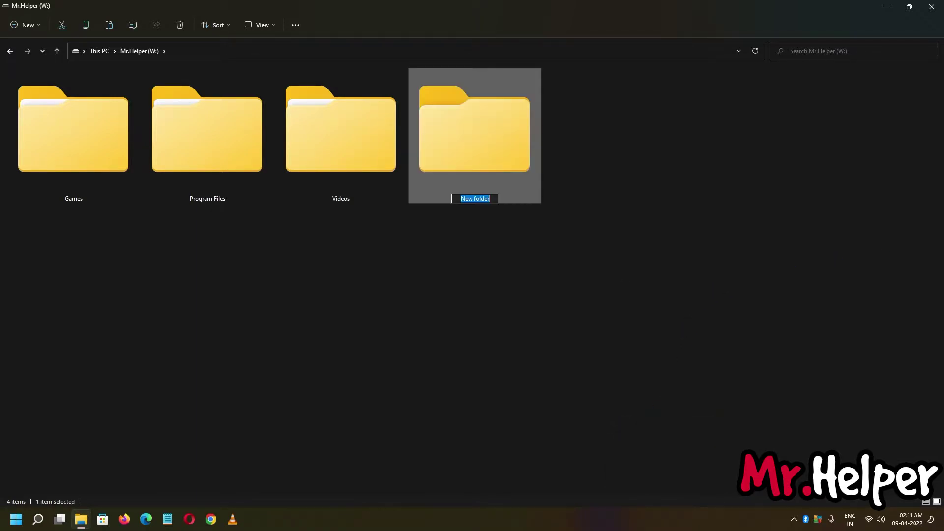
{"action": "type", "text": "BACKUP"}
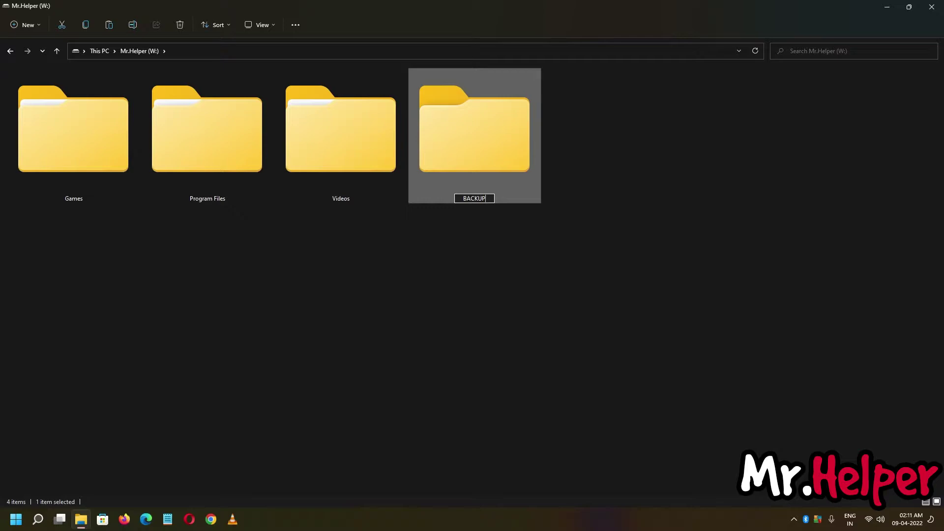
{"action": "key", "text": "Return"}
{"action": "key", "text": "Return"}
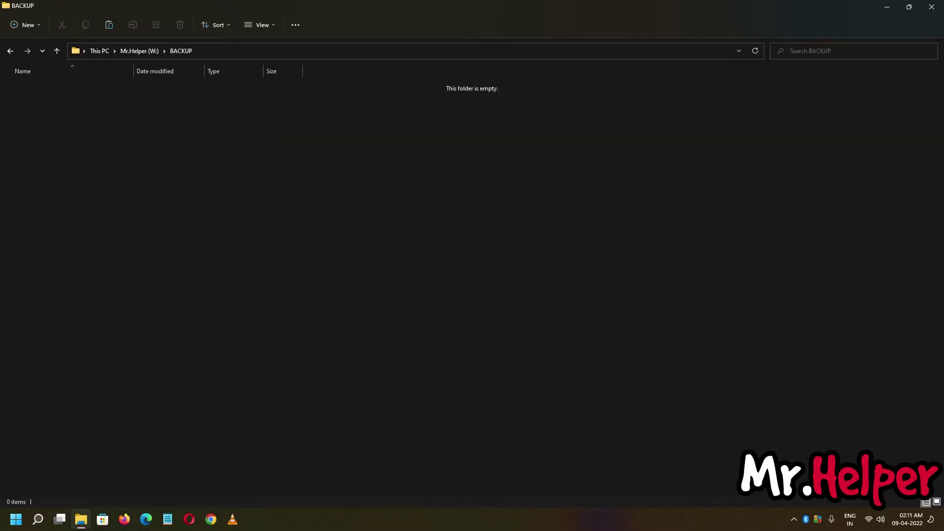
{"action": "left_click", "coordinate": [108, 25]}
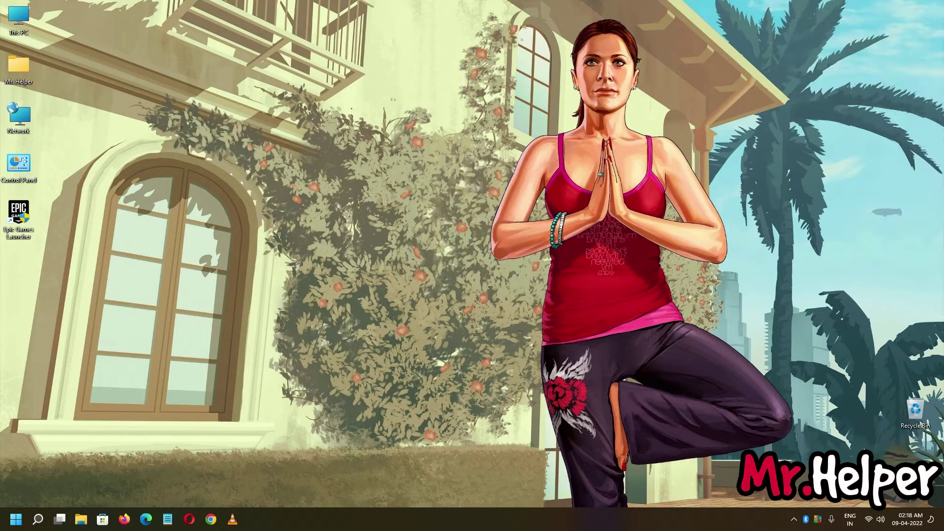
Check the size and contents of the GTAV folder inside W:\BACKUP in its properties.
{"action": "double_click", "coordinate": [17, 25]}
{"action": "double_click", "coordinate": [776, 196]}
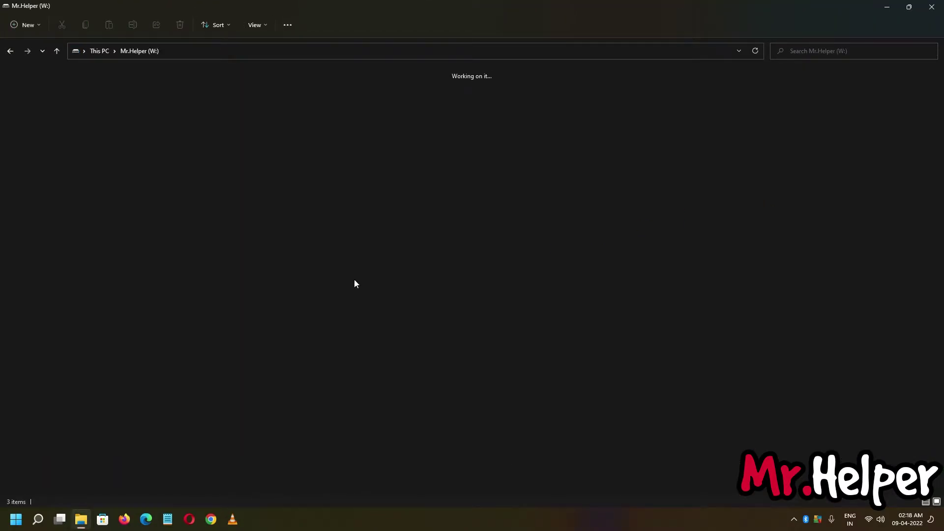
{"action": "double_click", "coordinate": [77, 137]}
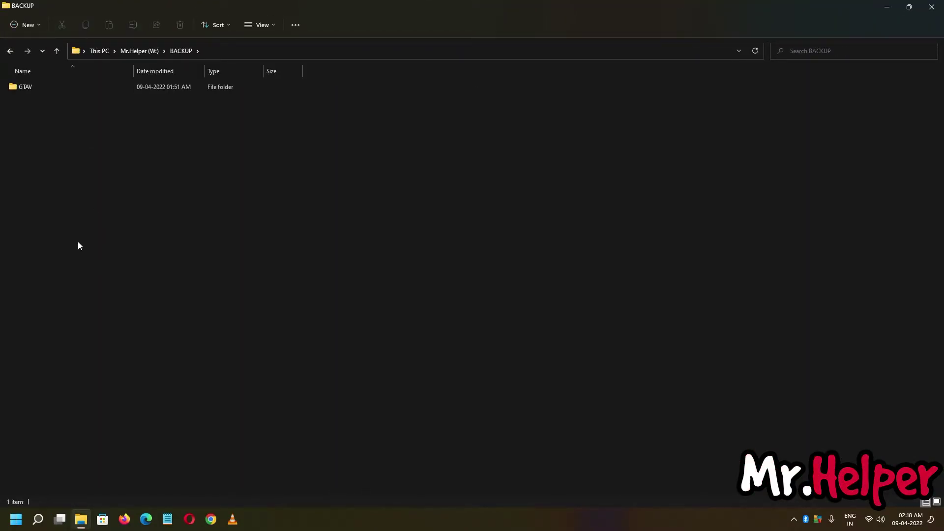
{"action": "right_click", "coordinate": [21, 87]}
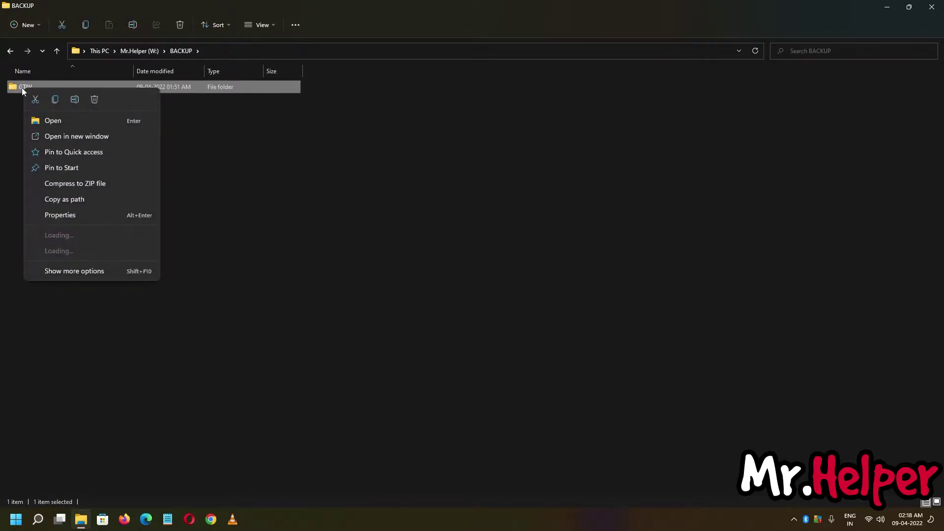
{"action": "left_click", "coordinate": [60, 214]}
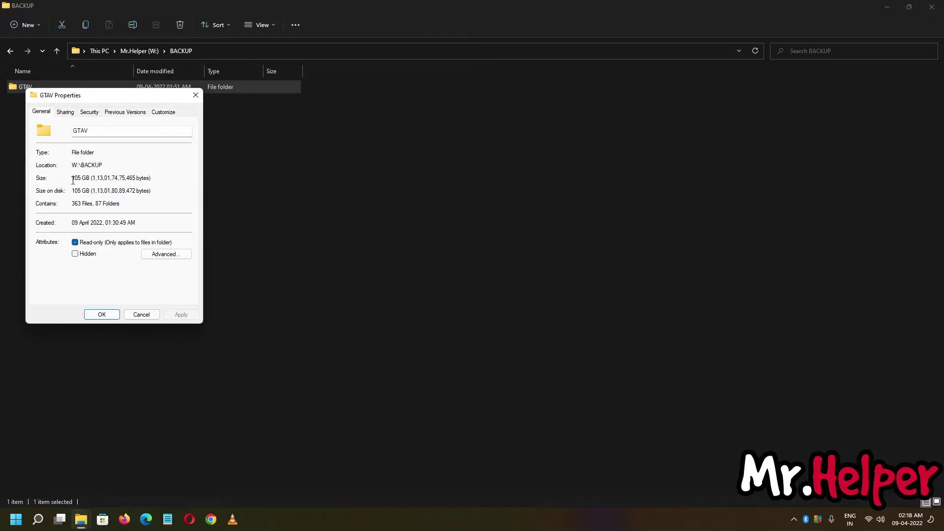
{"action": "left_click", "coordinate": [196, 95]}
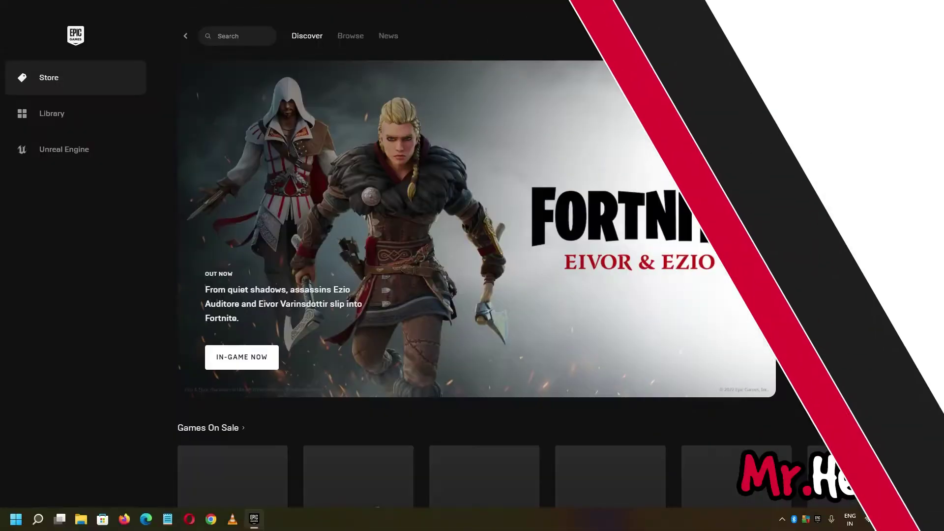
Start installing Grand Theft Auto V from the Epic Games Launcher library into W:\Program Files\Epic Games.
{"action": "left_click", "coordinate": [42, 122]}
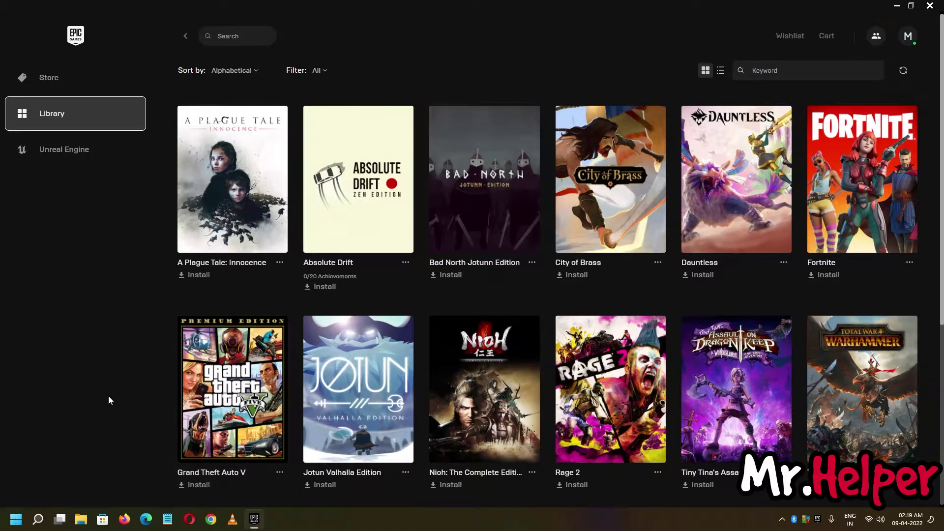
{"action": "left_click", "coordinate": [220, 417]}
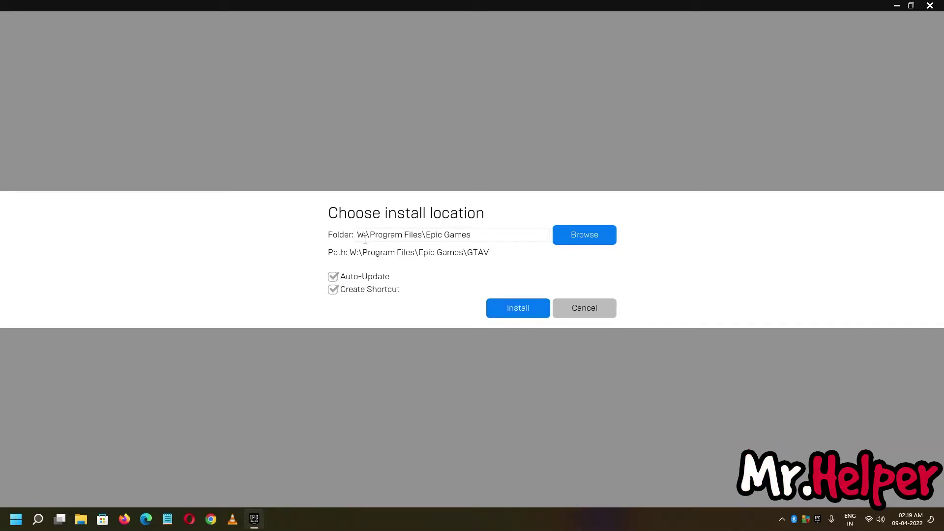
{"action": "left_click", "coordinate": [519, 310]}
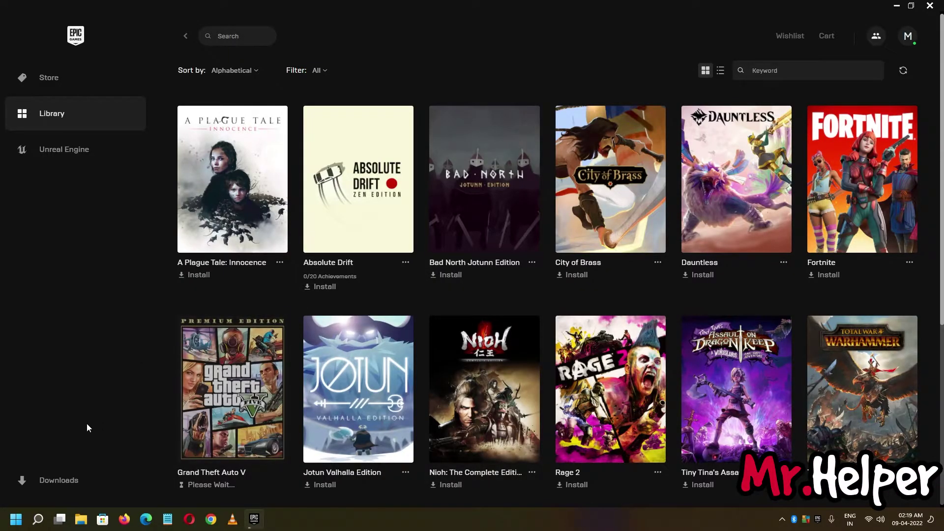
Pause the Grand Theft Auto V installation once the download is running and remove it from the download queue.
{"action": "left_click", "coordinate": [67, 482]}
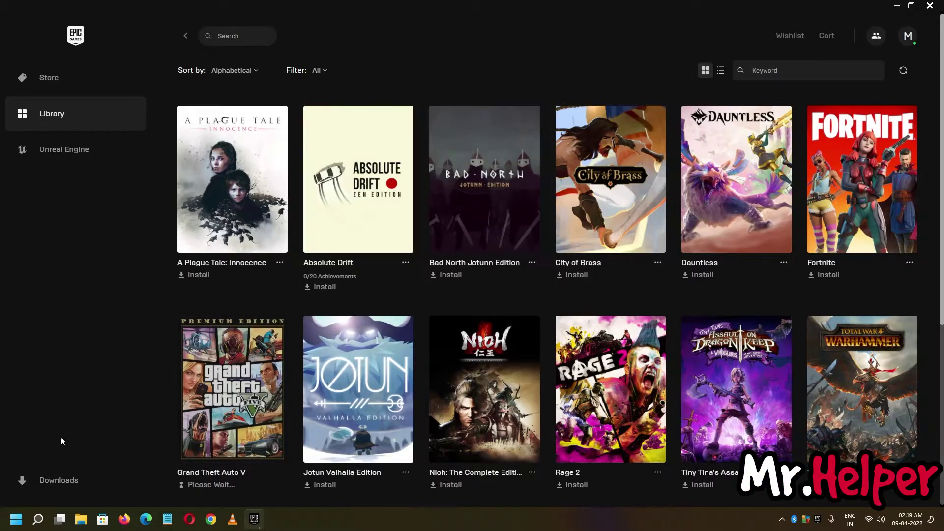
{"action": "left_click", "coordinate": [57, 482]}
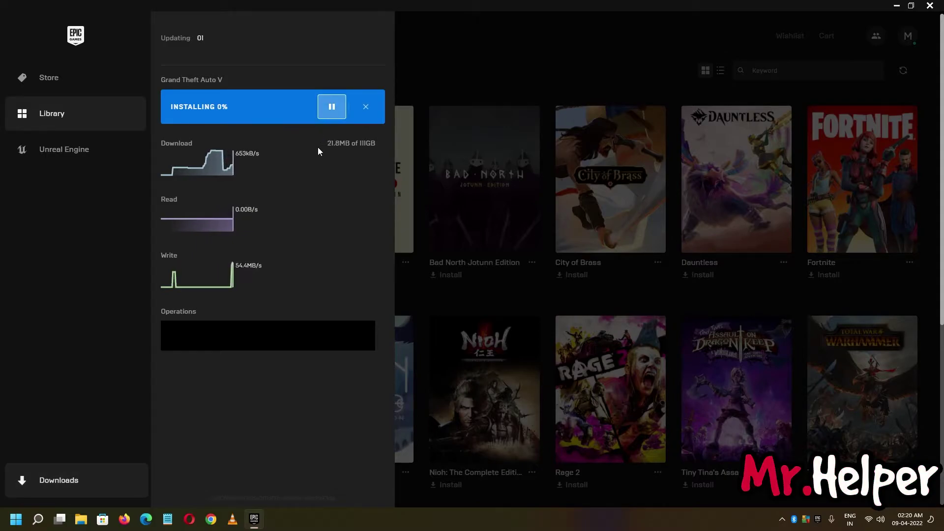
{"action": "left_click", "coordinate": [332, 108]}
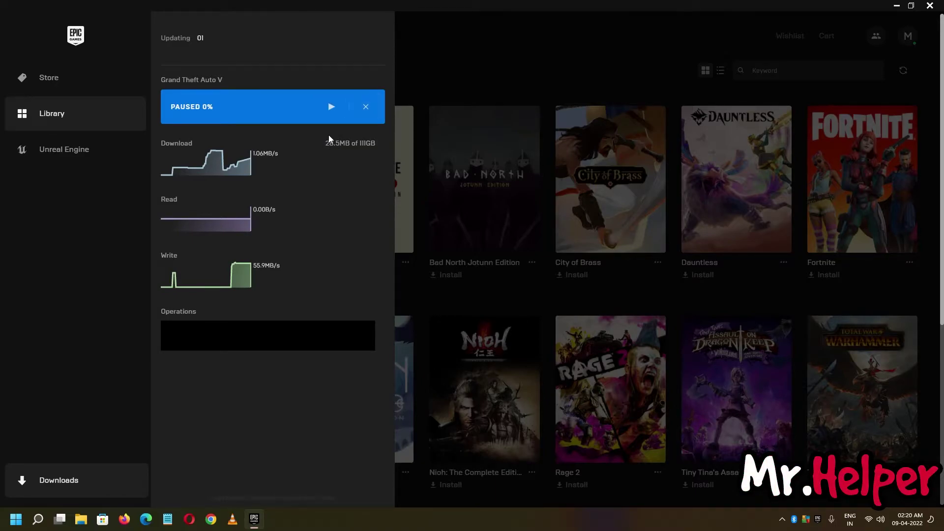
{"action": "left_click", "coordinate": [366, 108]}
{"action": "left_click", "coordinate": [497, 39]}
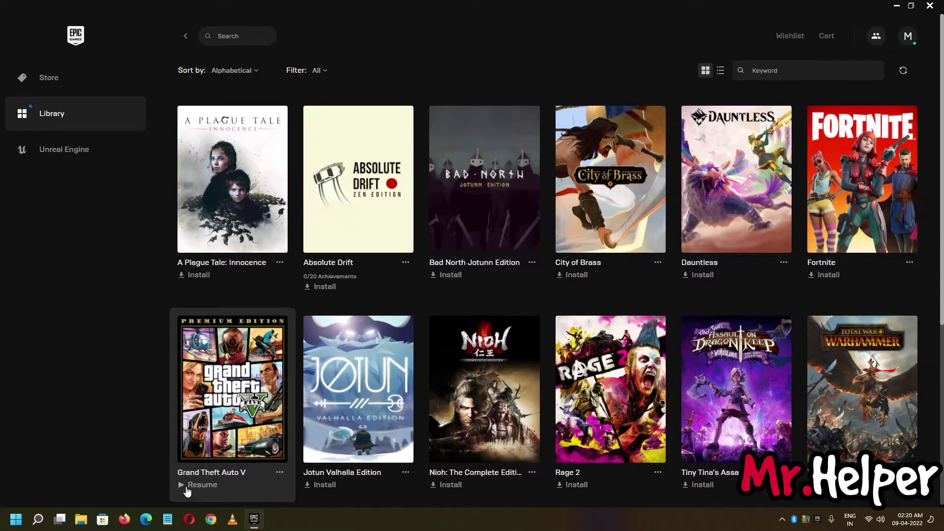
Minimize the launcher and copy the GTAV folder from W:\BACKUP in File Explorer.
{"action": "left_click", "coordinate": [896, 6]}
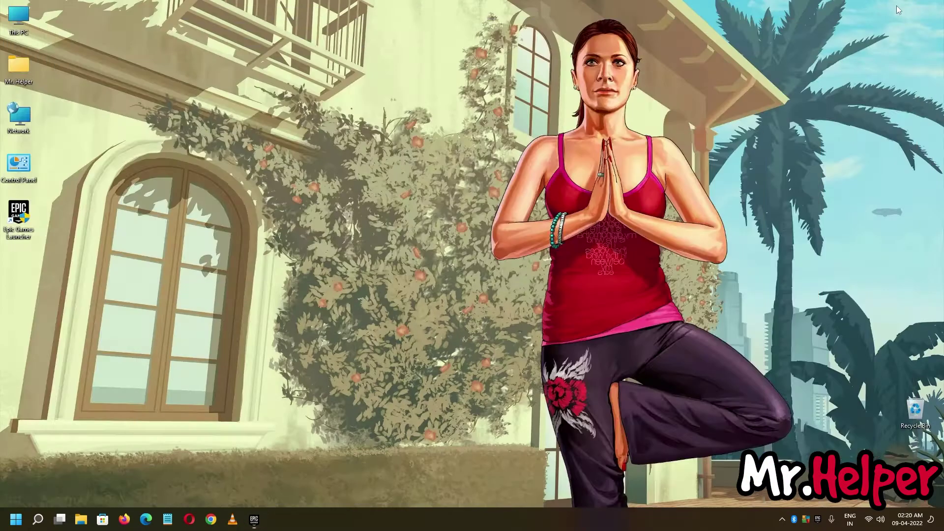
{"action": "double_click", "coordinate": [16, 25]}
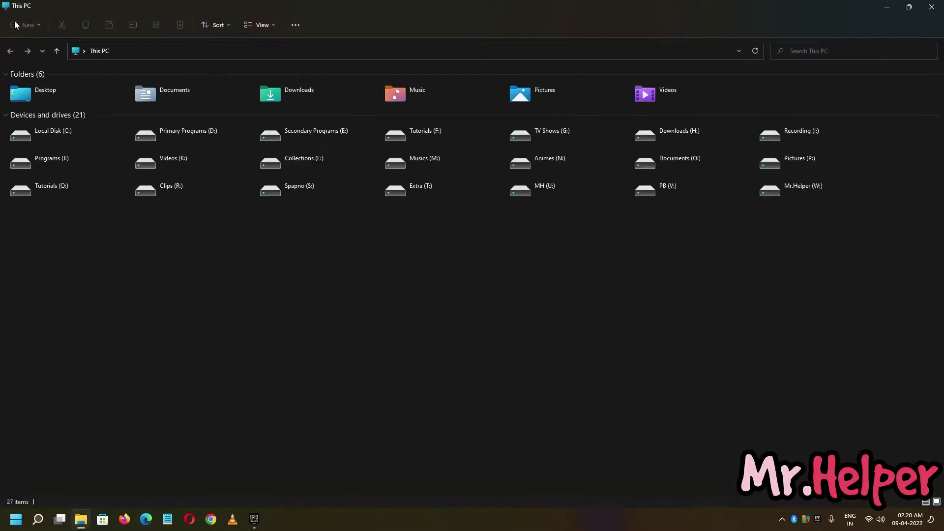
{"action": "double_click", "coordinate": [794, 196]}
{"action": "double_click", "coordinate": [34, 137]}
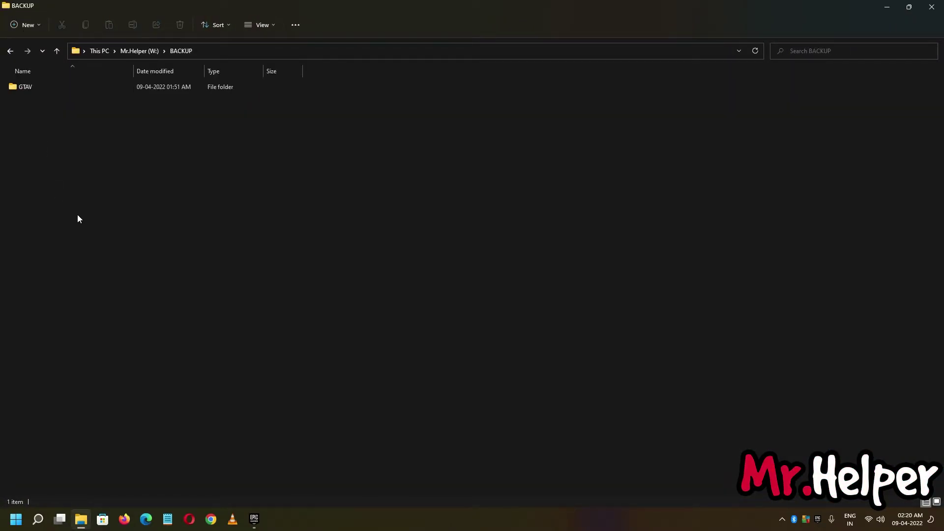
{"action": "left_click", "coordinate": [21, 88]}
{"action": "left_click", "coordinate": [22, 103]}
{"action": "left_click", "coordinate": [28, 86]}
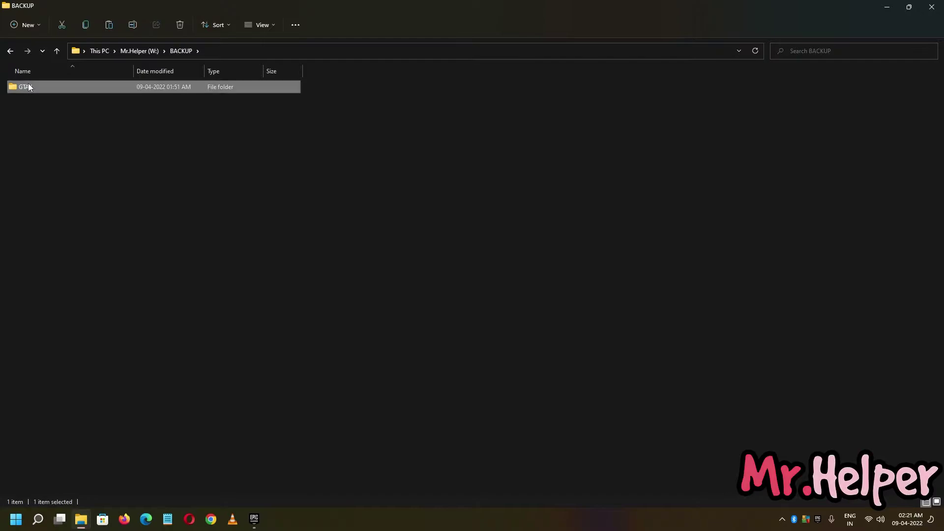
{"action": "right_click", "coordinate": [28, 85]}
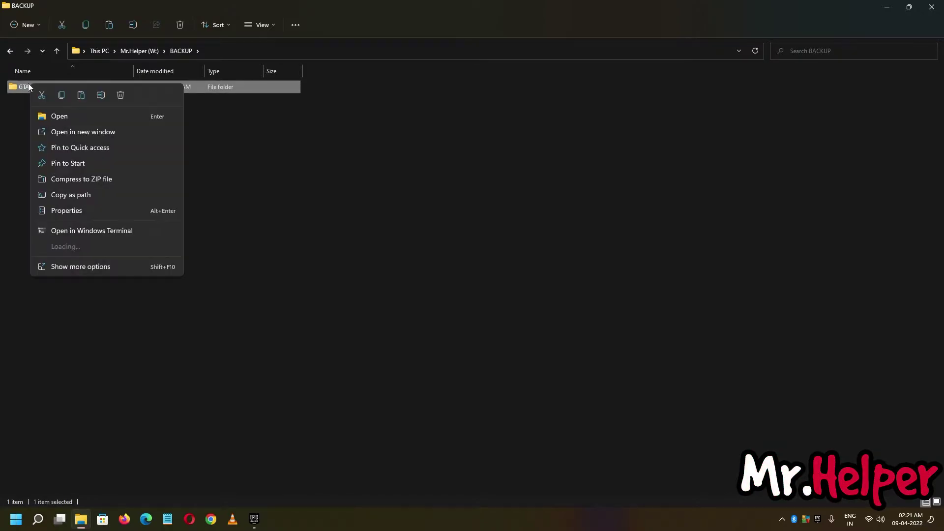
{"action": "left_click", "coordinate": [70, 266]}
{"action": "left_click", "coordinate": [99, 195]}
{"action": "left_click", "coordinate": [15, 155]}
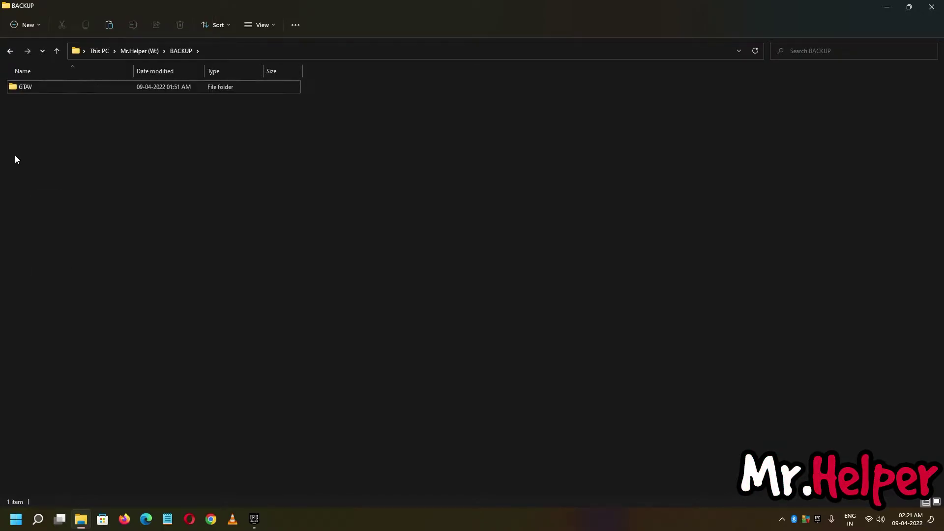
Cut the GTAV folder in W:\BACKUP, open W:\Program Files\Epic Games\GTAV and briefly check the game's entry in the Epic Games Launcher library.
{"action": "right_click", "coordinate": [22, 89]}
{"action": "left_click", "coordinate": [50, 272]}
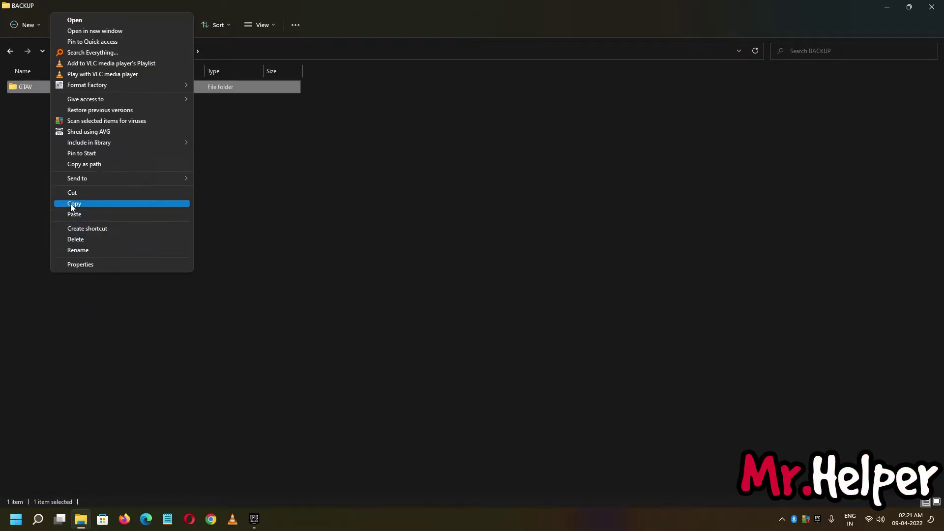
{"action": "left_click", "coordinate": [71, 194]}
{"action": "left_click", "coordinate": [140, 50]}
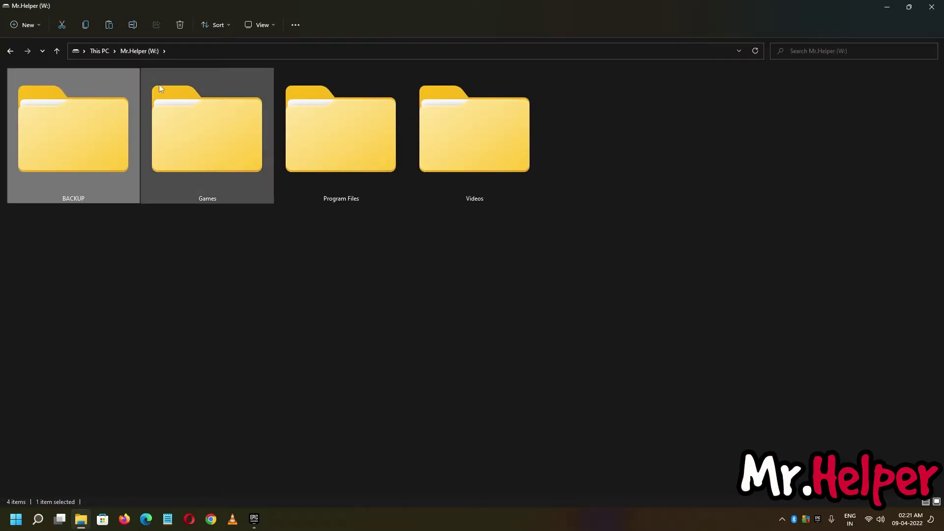
{"action": "double_click", "coordinate": [304, 160]}
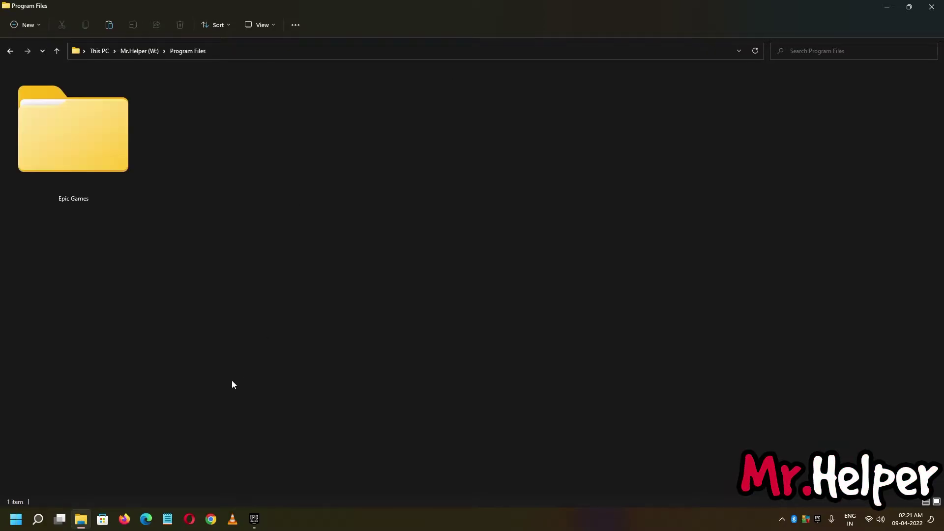
{"action": "double_click", "coordinate": [95, 181]}
{"action": "left_click", "coordinate": [103, 163]}
{"action": "double_click", "coordinate": [102, 163]}
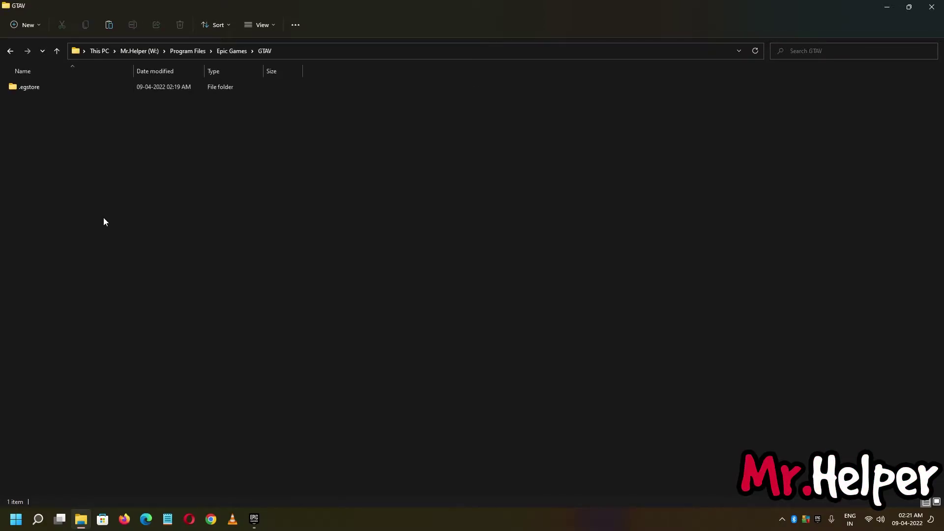
{"action": "left_click", "coordinate": [255, 516]}
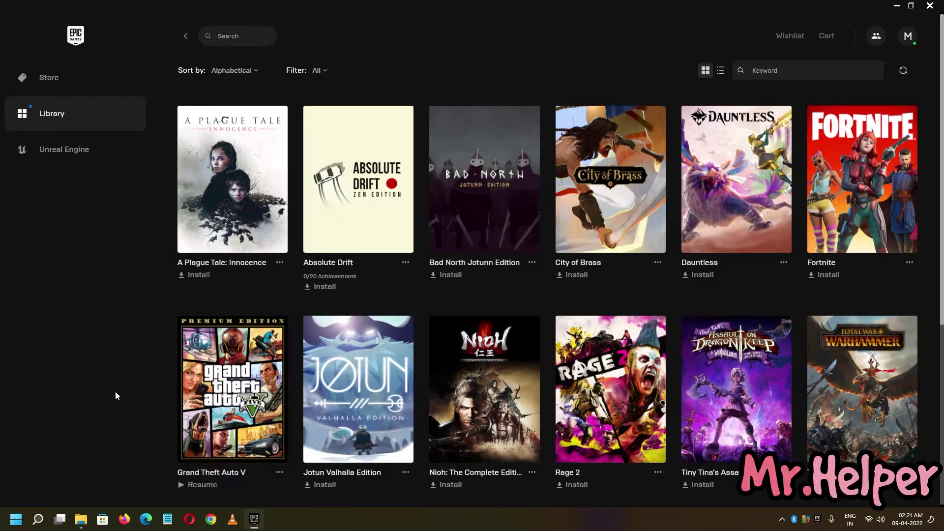
{"action": "left_click", "coordinate": [896, 5]}
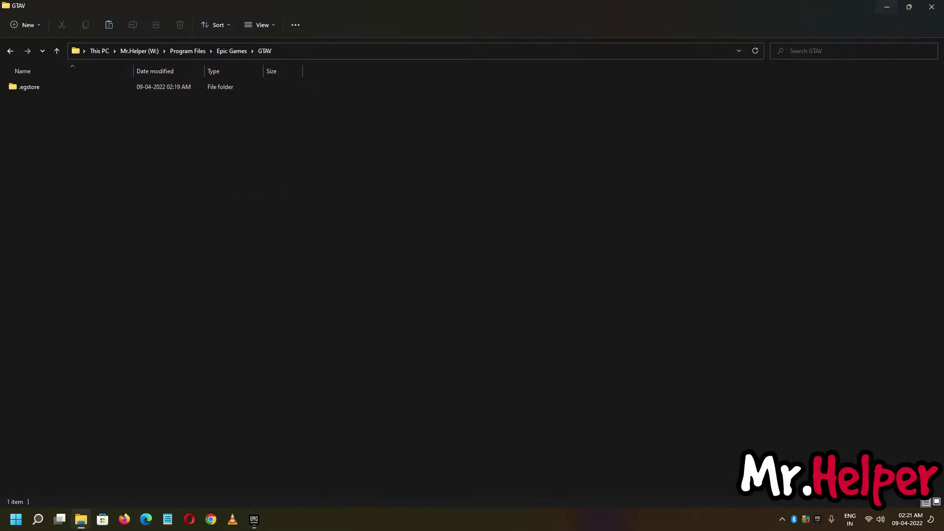
Cut all files and folders inside W:\BACKUP\GTAV.
{"action": "left_click", "coordinate": [188, 51]}
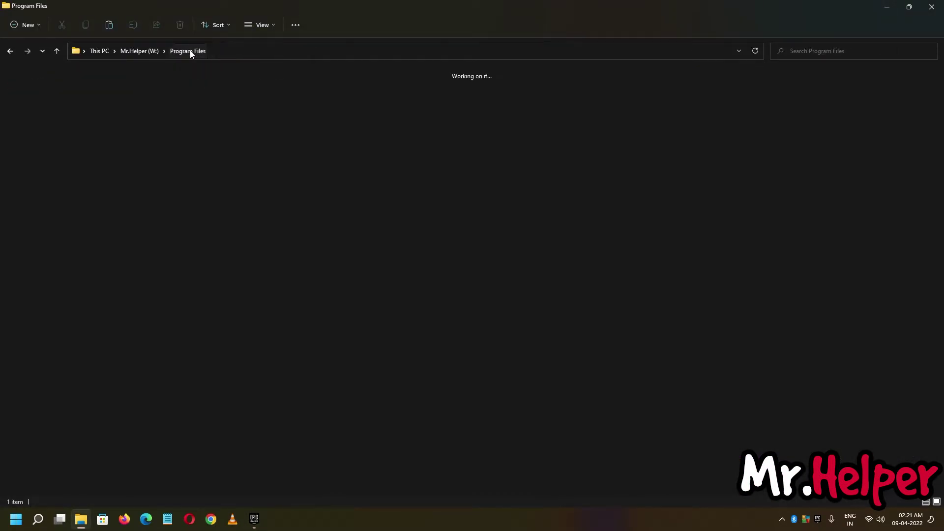
{"action": "left_click", "coordinate": [134, 51]}
{"action": "double_click", "coordinate": [101, 129]}
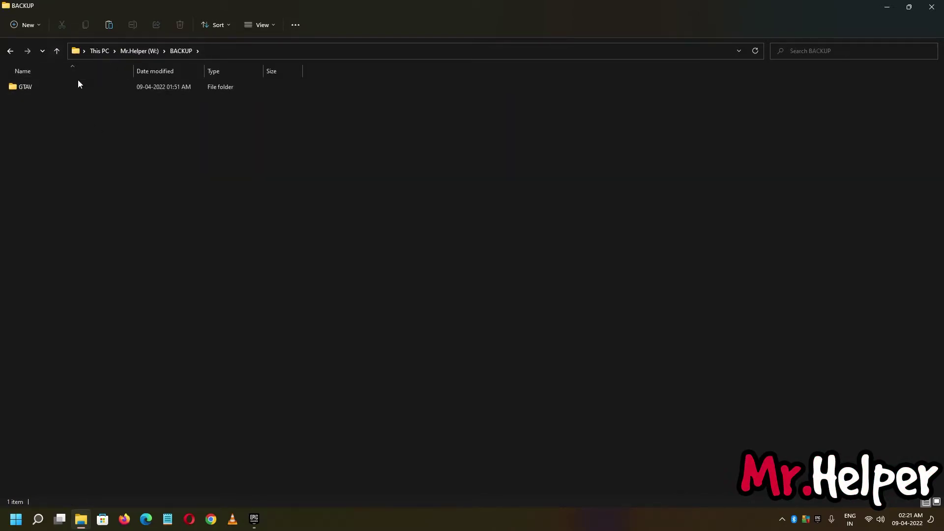
{"action": "double_click", "coordinate": [33, 87]}
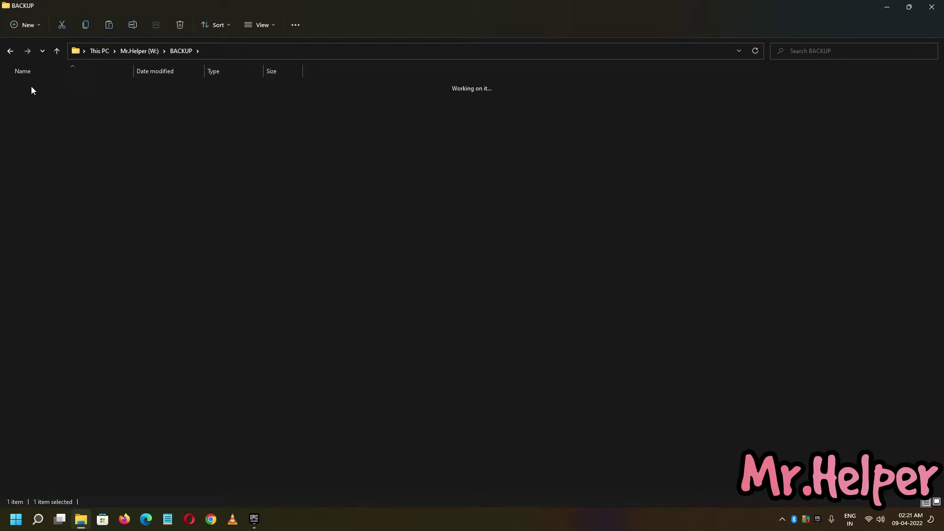
{"action": "key", "text": "ctrl+a"}
{"action": "right_click", "coordinate": [131, 132]}
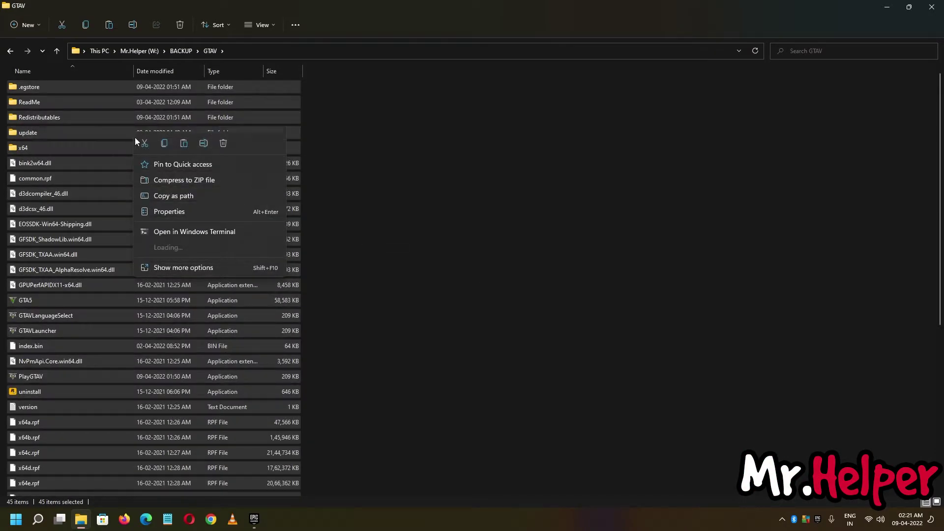
{"action": "left_click", "coordinate": [145, 143]}
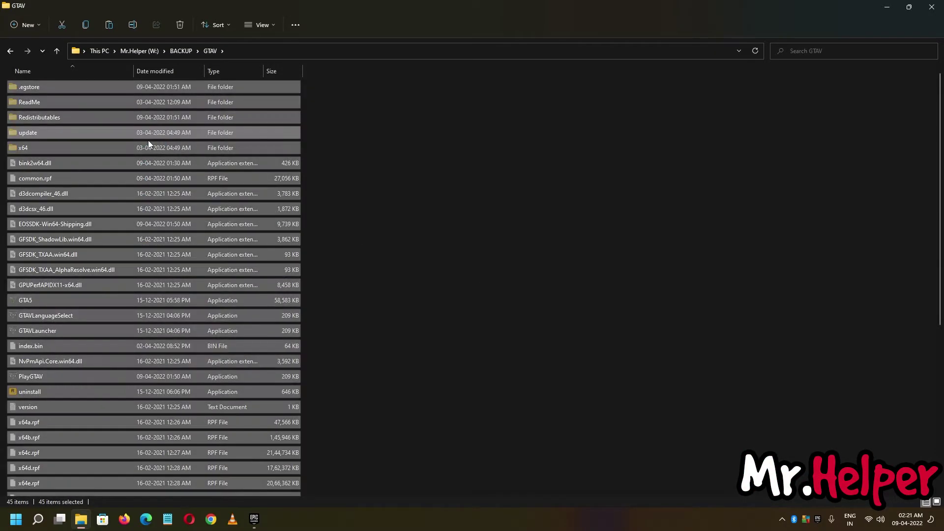
Paste the cut game files into W:\Program Files\Epic Games\GTAV.
{"action": "left_click", "coordinate": [138, 52]}
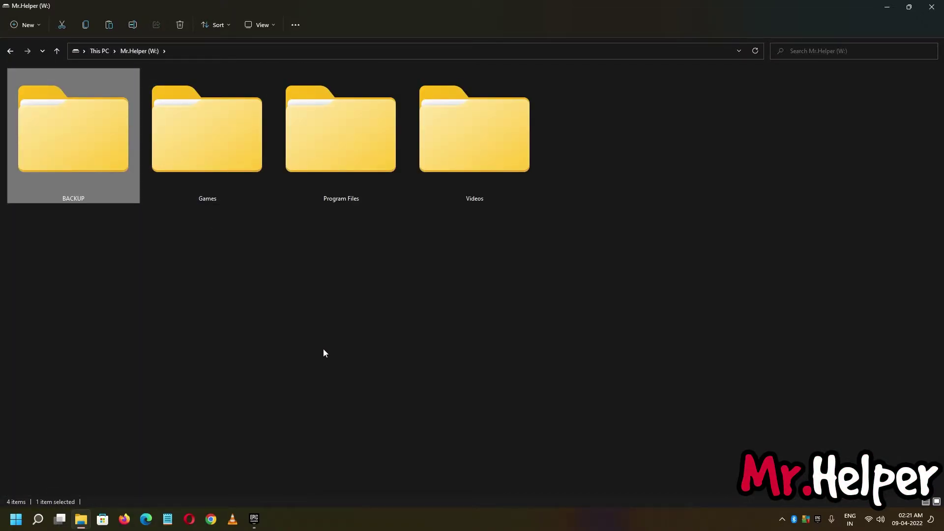
{"action": "double_click", "coordinate": [341, 162]}
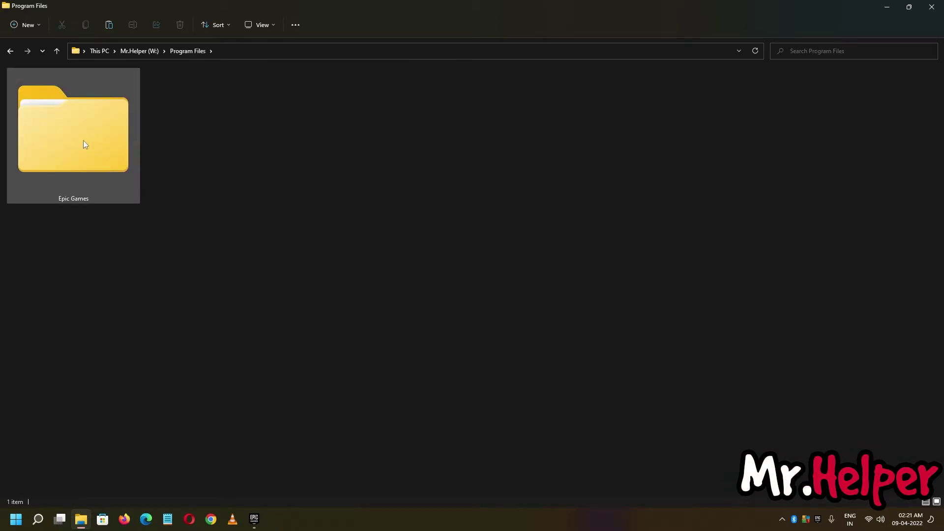
{"action": "double_click", "coordinate": [84, 141]}
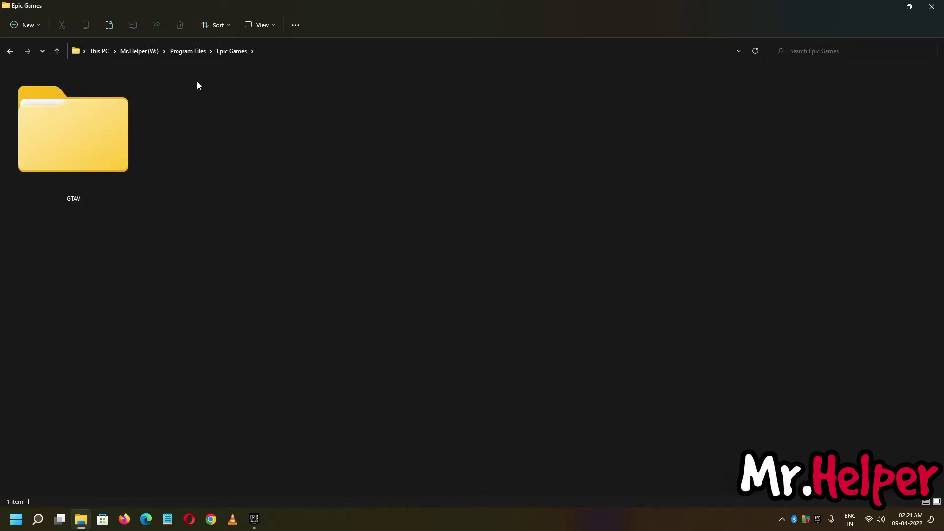
{"action": "double_click", "coordinate": [84, 132]}
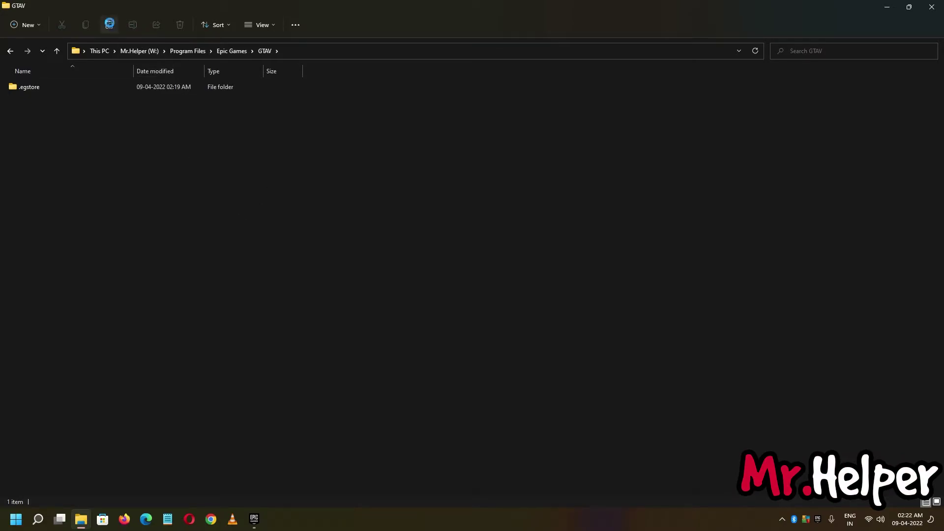
{"action": "key", "text": "ctrl+v"}
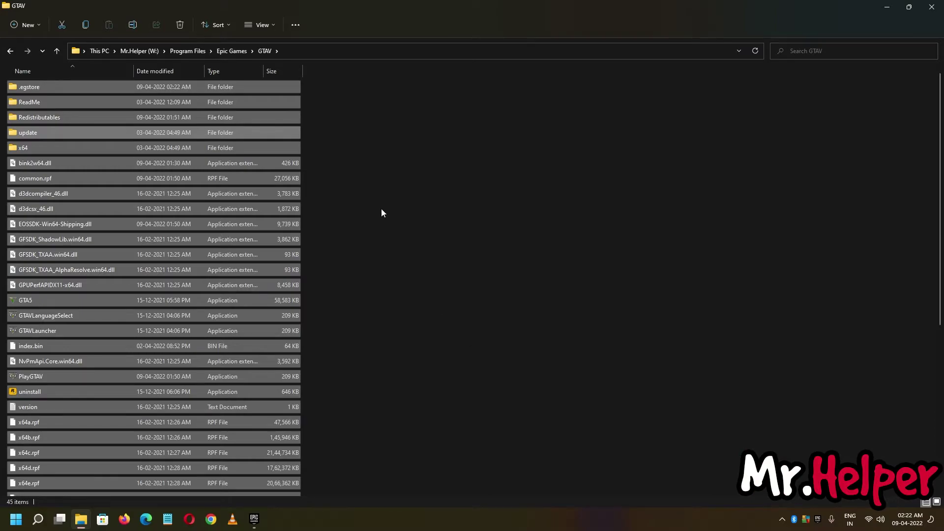
{"action": "left_click", "coordinate": [400, 189]}
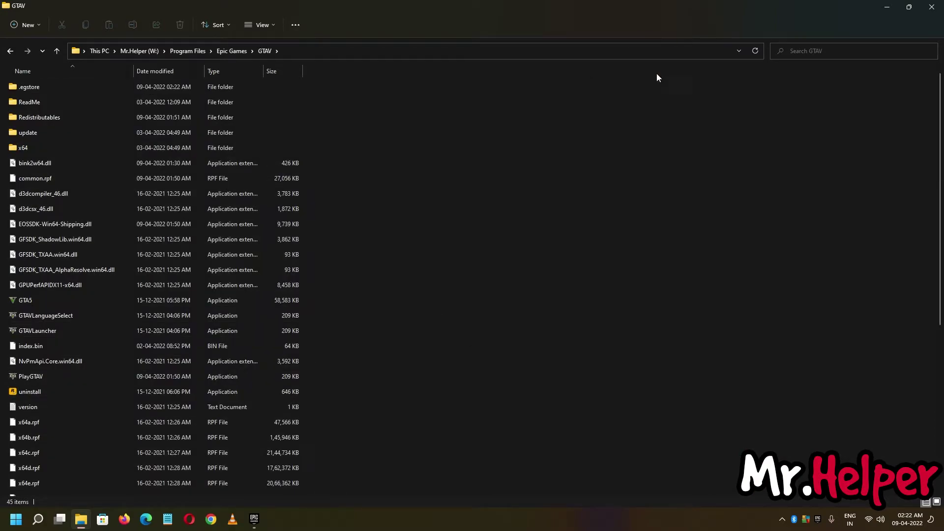
Switch to the Epic Games Launcher, resume the Grand Theft Auto V installation and check its verification progress in the downloads.
{"action": "left_click", "coordinate": [254, 518]}
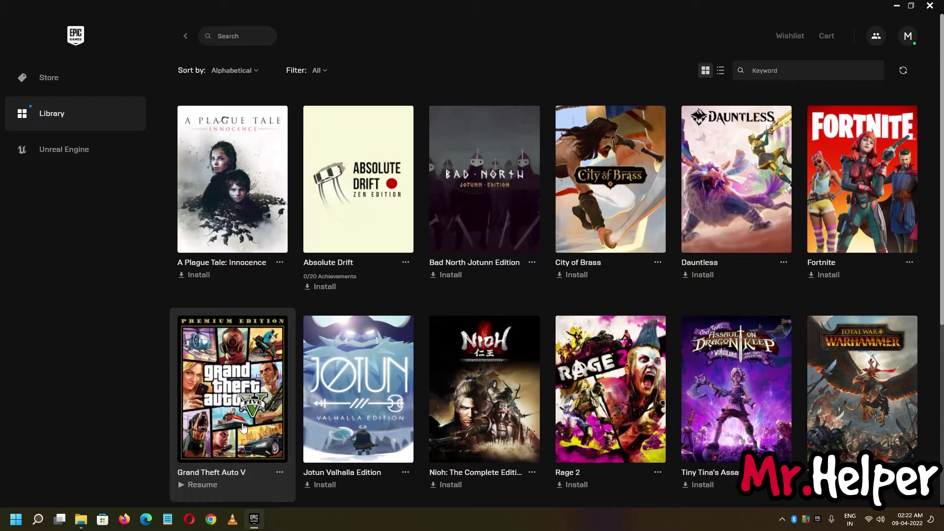
{"action": "left_click", "coordinate": [234, 488]}
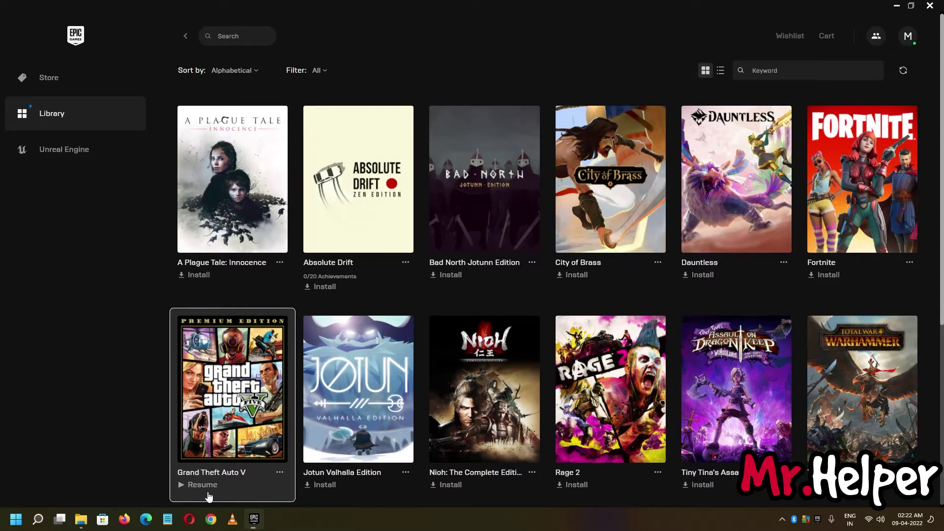
{"action": "left_click", "coordinate": [69, 487]}
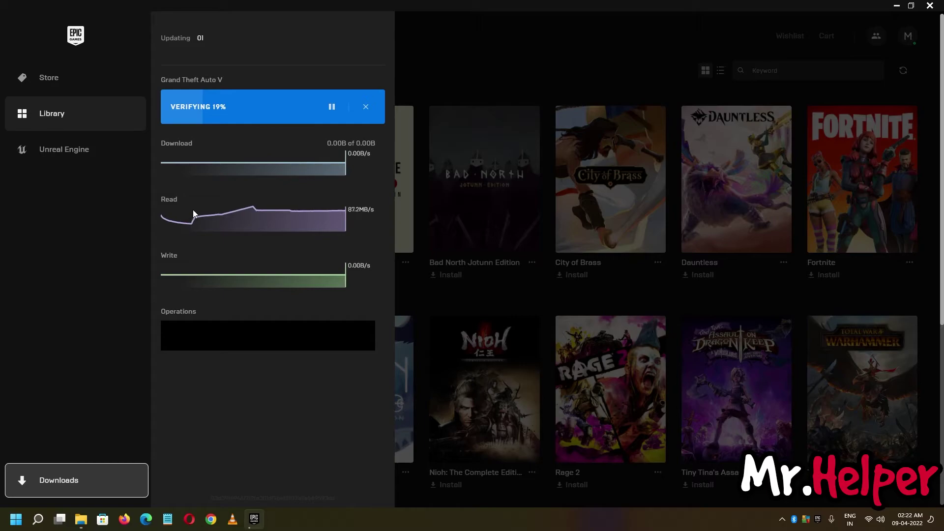
{"action": "left_click", "coordinate": [493, 49]}
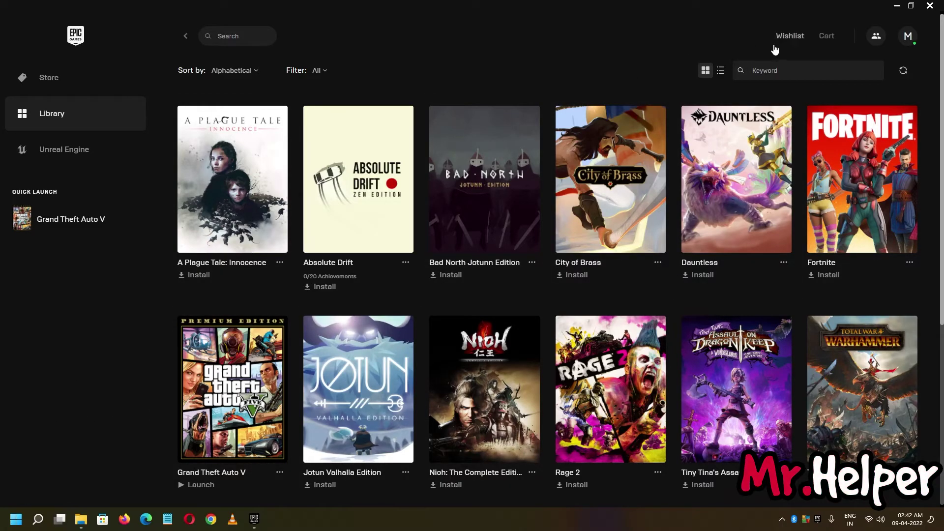
{"action": "mouse_move", "coordinate": [73, 222]}
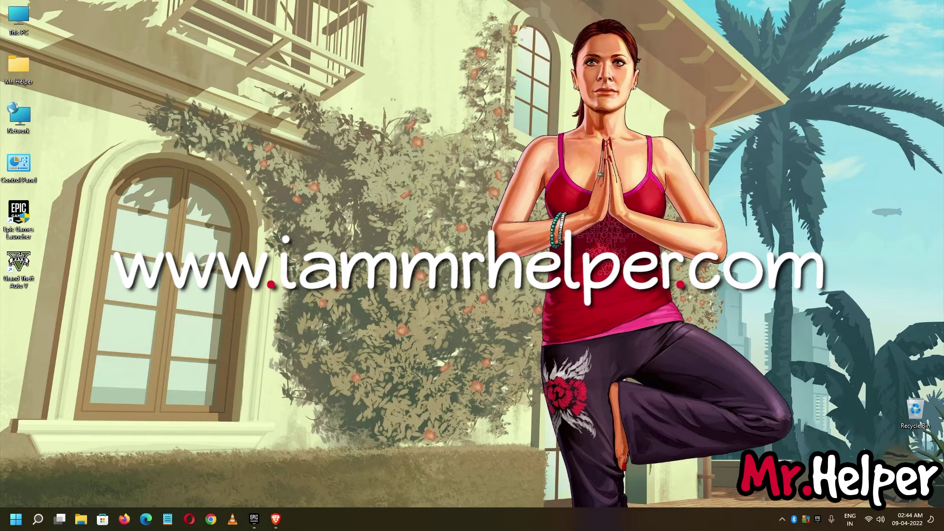
Switch to the Brave browser, open the "How To Download & Install Grand Theft Auto V" post and jump to its "Your Support Required" section.
{"action": "left_click", "coordinate": [274, 524]}
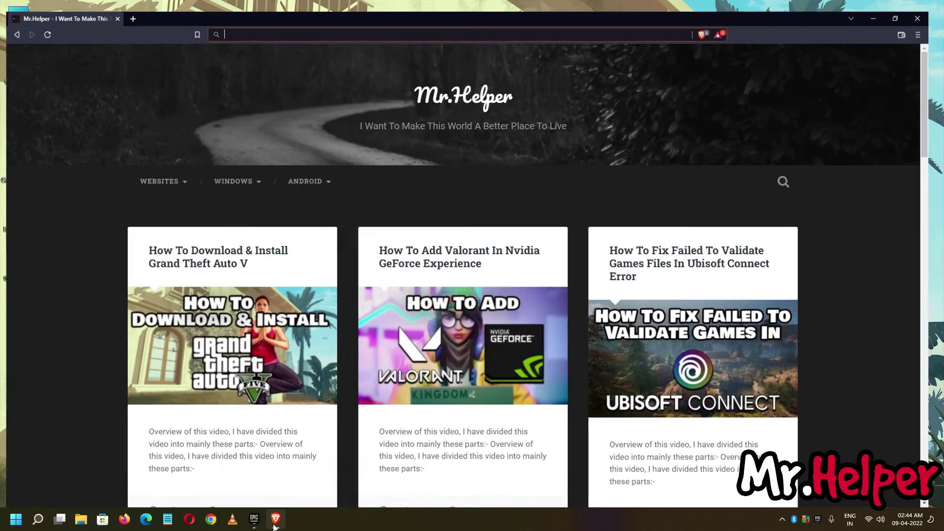
{"action": "left_click", "coordinate": [173, 247]}
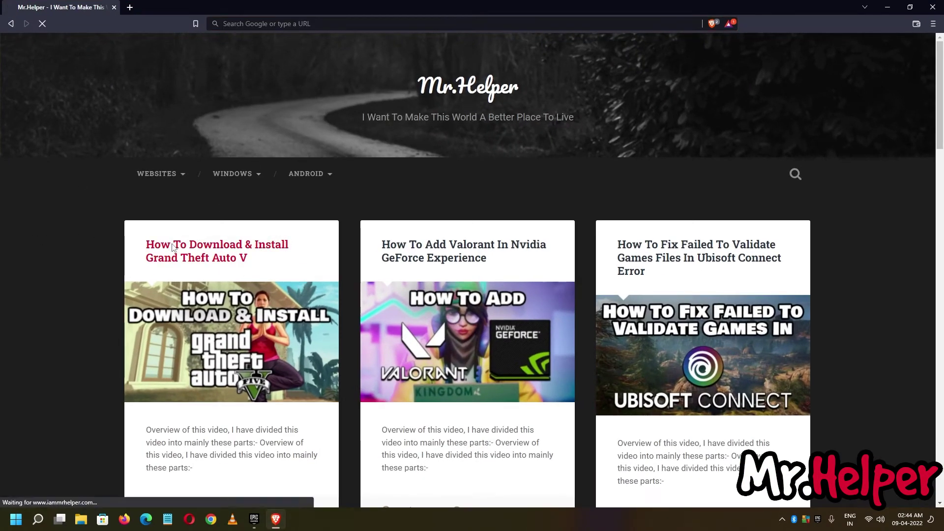
{"action": "scroll", "coordinate": [145, 409], "scroll_direction": "down", "scroll_amount": 3}
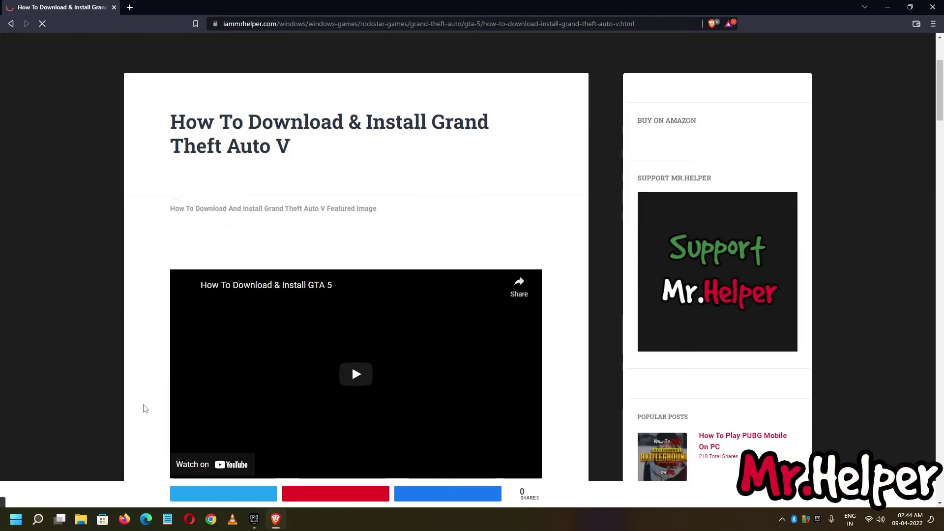
{"action": "scroll", "coordinate": [103, 214], "scroll_direction": "down", "scroll_amount": 10}
{"action": "scroll", "coordinate": [106, 221], "scroll_direction": "up", "scroll_amount": 4}
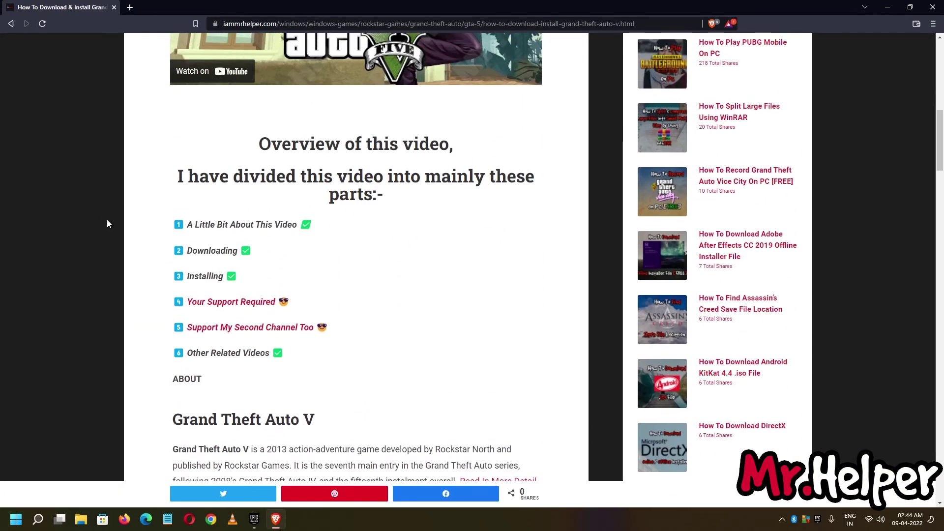
{"action": "left_click", "coordinate": [212, 302]}
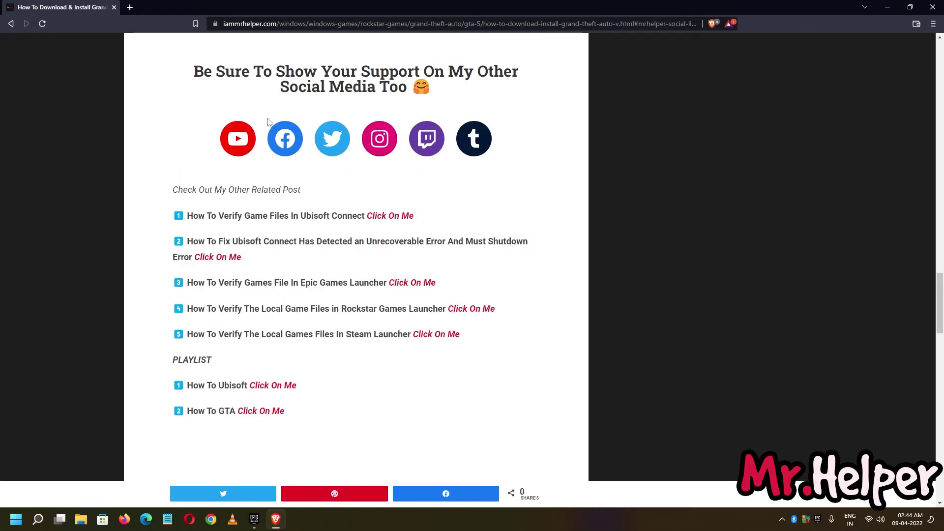
Jump to the post's "Support My Second Channel Too" section, highlight the channel name Spapno and close the browser.
{"action": "scroll", "coordinate": [206, 263], "scroll_direction": "up", "scroll_amount": 15}
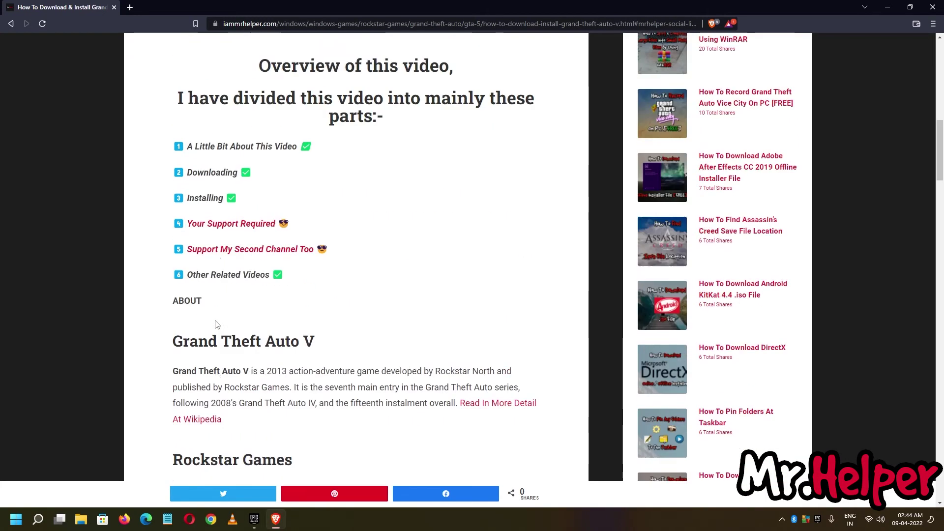
{"action": "scroll", "coordinate": [215, 325], "scroll_direction": "up", "scroll_amount": 3}
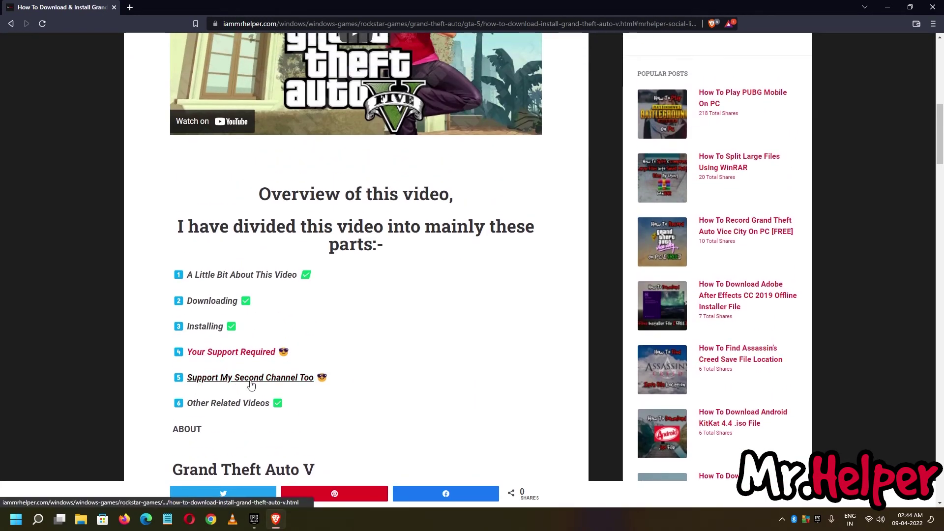
{"action": "left_click", "coordinate": [223, 379]}
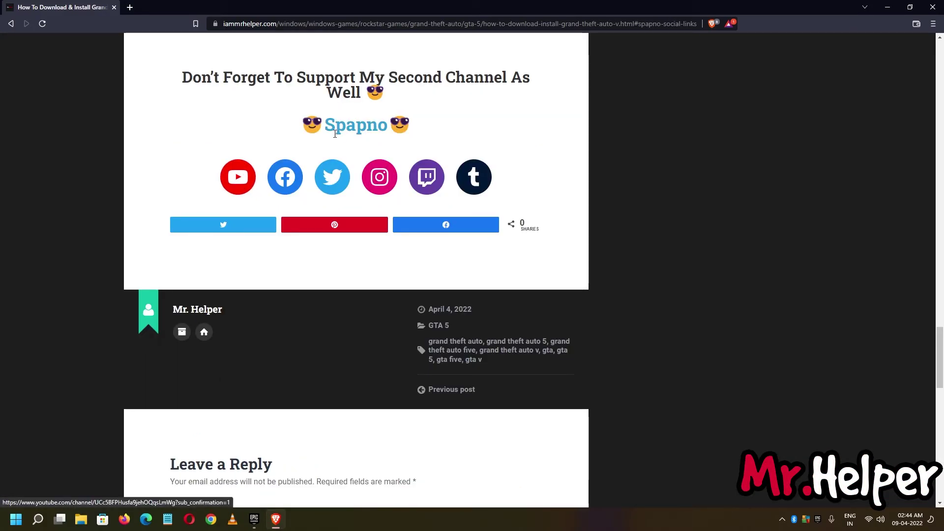
{"action": "left_click_drag", "start_coordinate": [325, 126], "coordinate": [388, 127]}
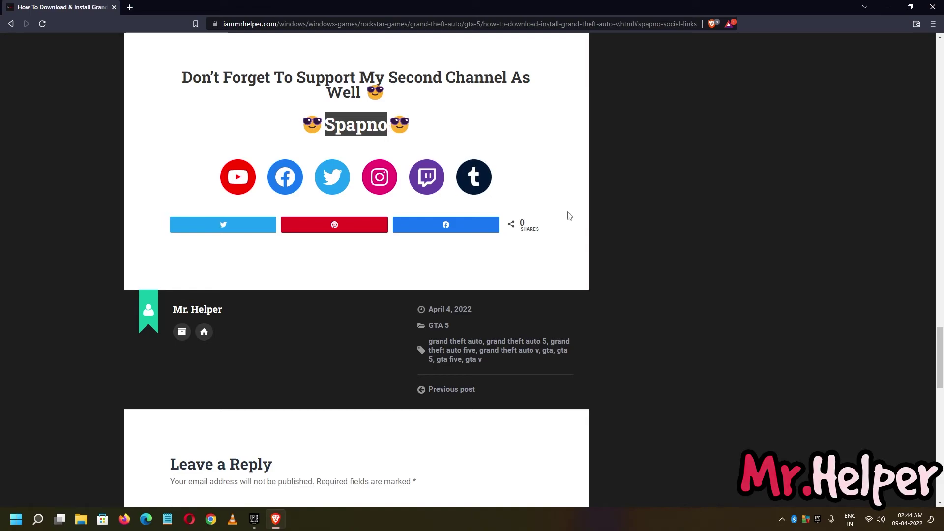
{"action": "left_click", "coordinate": [943, 4]}
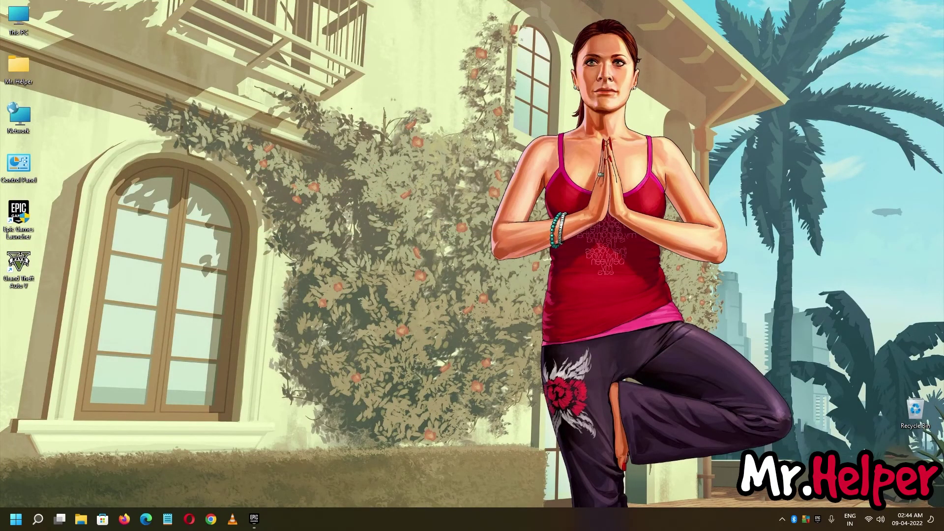